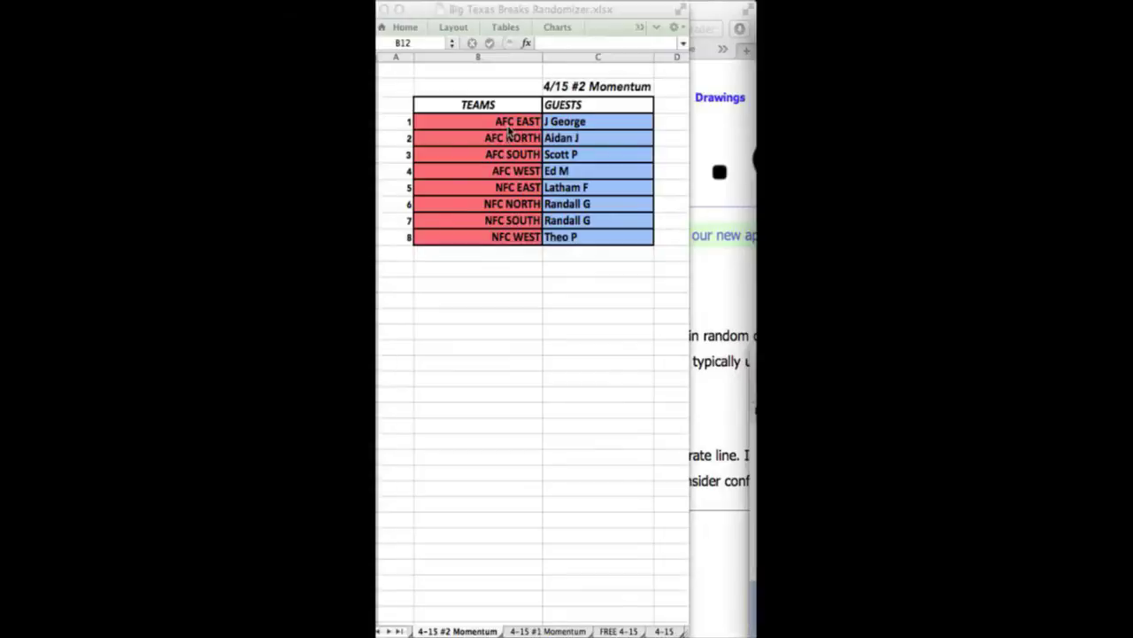
Step: Copy the eight division names from AFC EAST to NFC WEST in the TEAMS column
left_click(509, 122)
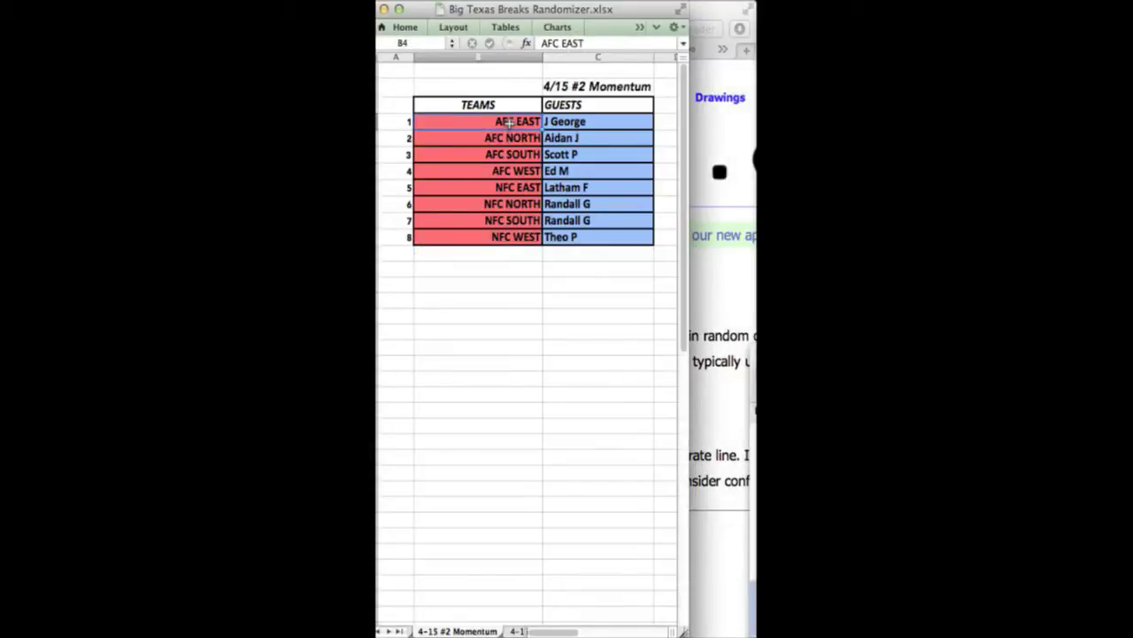
left_click_drag(509, 122, 523, 235)
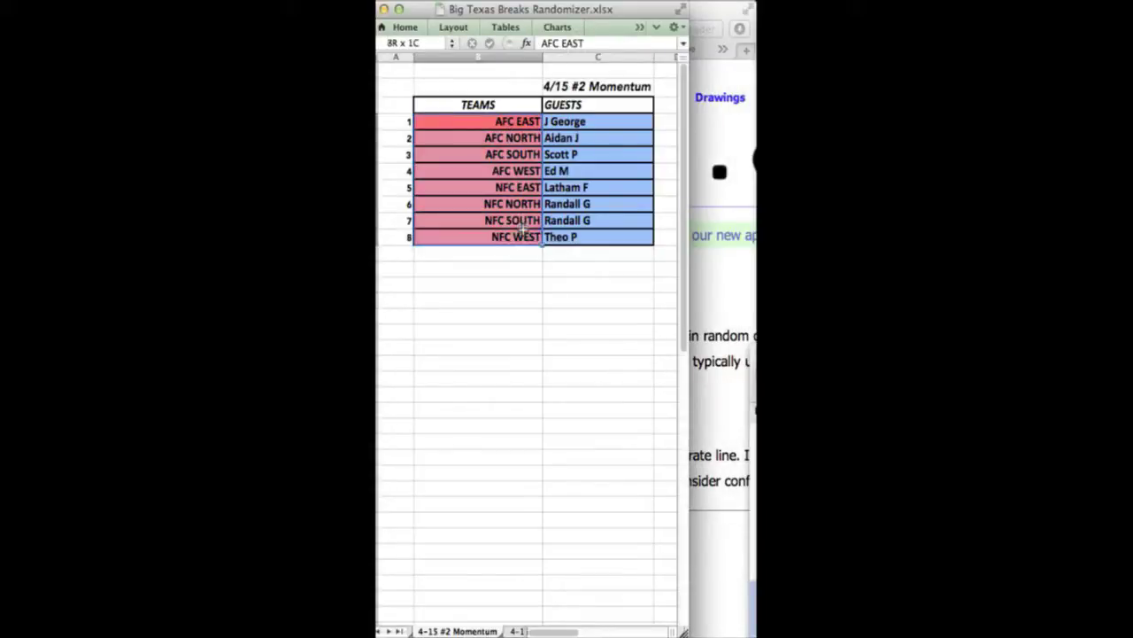
right_click(487, 187)
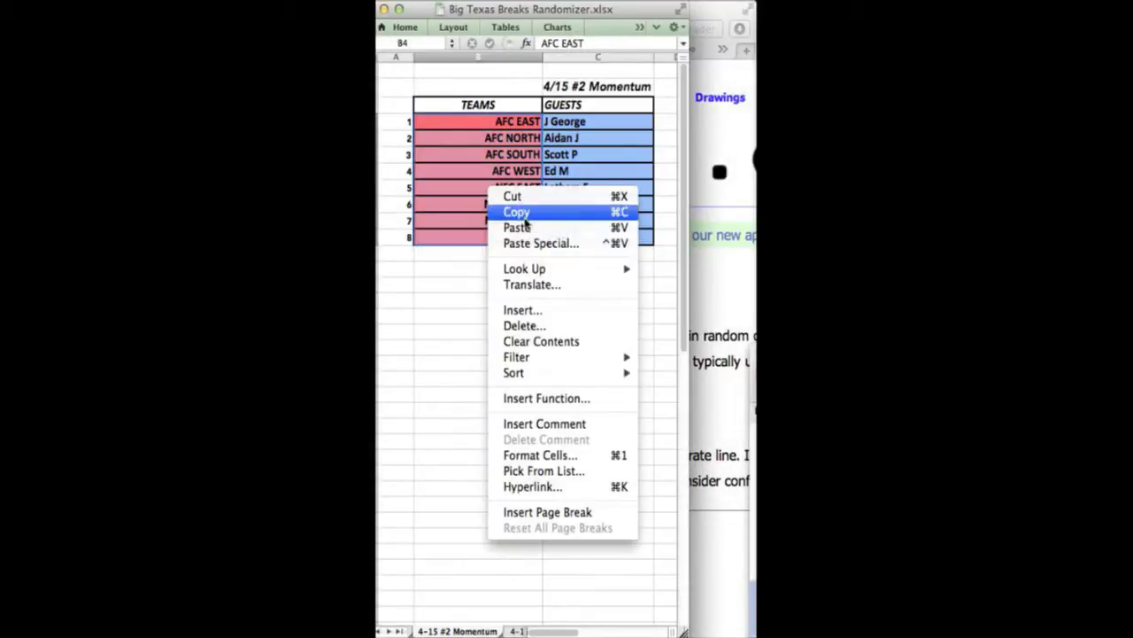
left_click(519, 210)
Step: Switch to Safari and load the RANDOM.ORG List Randomizer page from the bookmarks
left_click(722, 236)
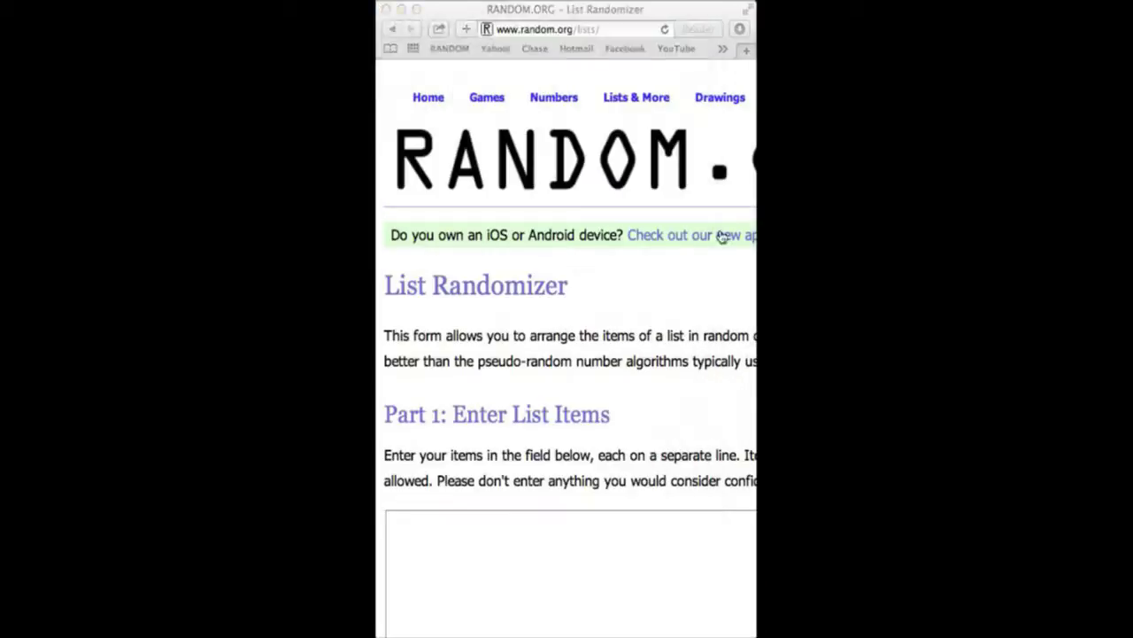
left_click(460, 48)
scroll(571, 332, "down", 3)
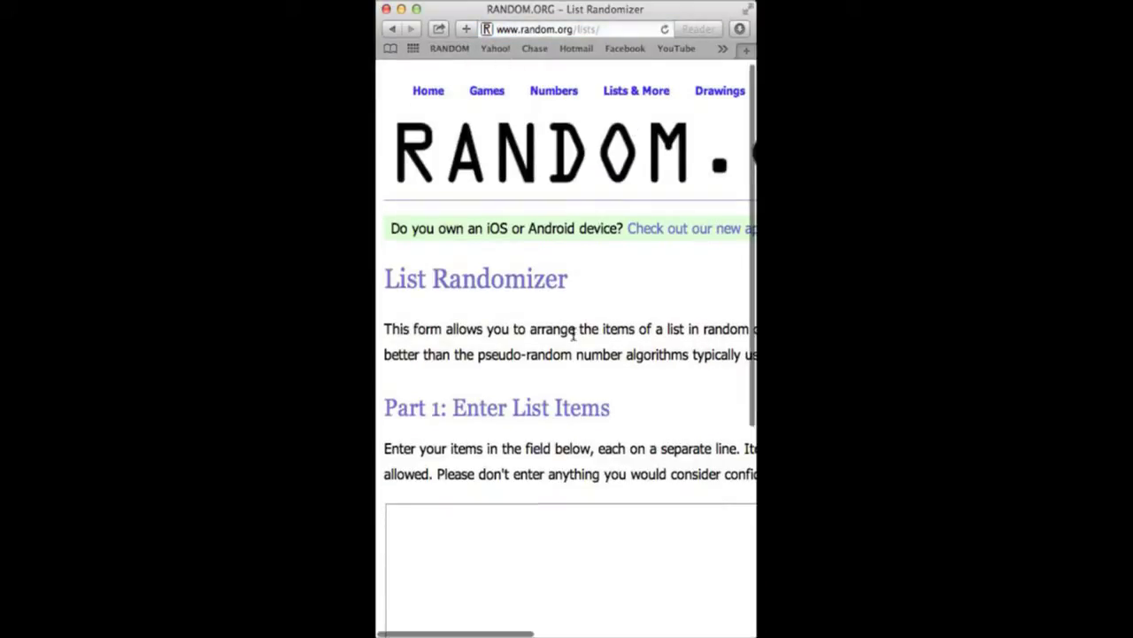
Step: Open Yahoo Sports and view the live MLB scores
left_click(490, 51)
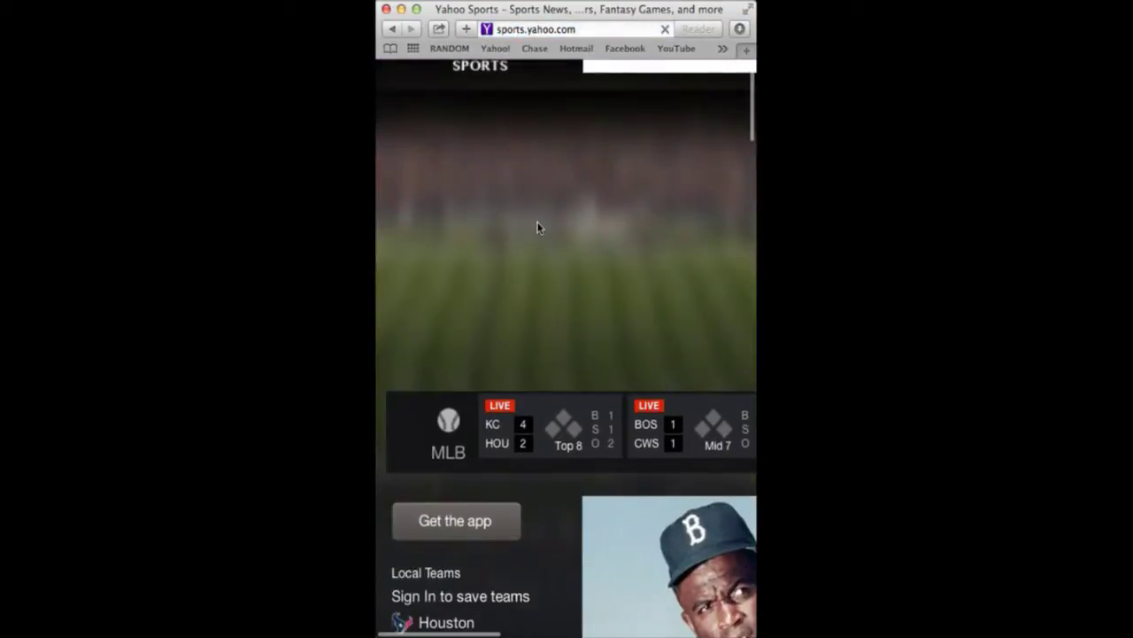
scroll(537, 228, "down", 5)
scroll(537, 228, "down", 2)
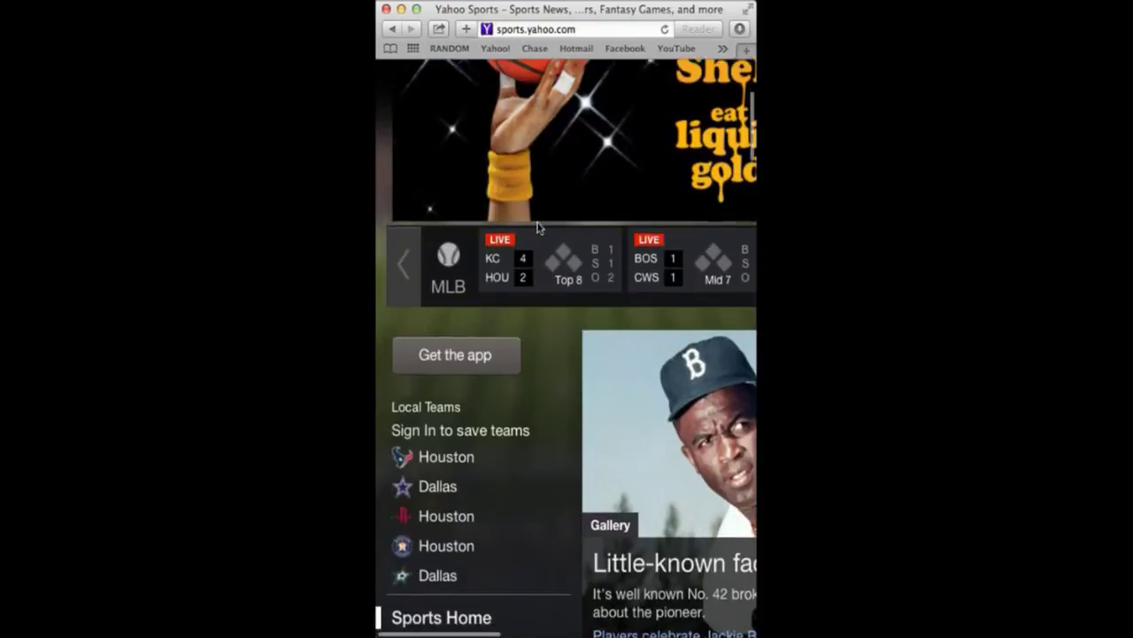
scroll(538, 228, "down", 1)
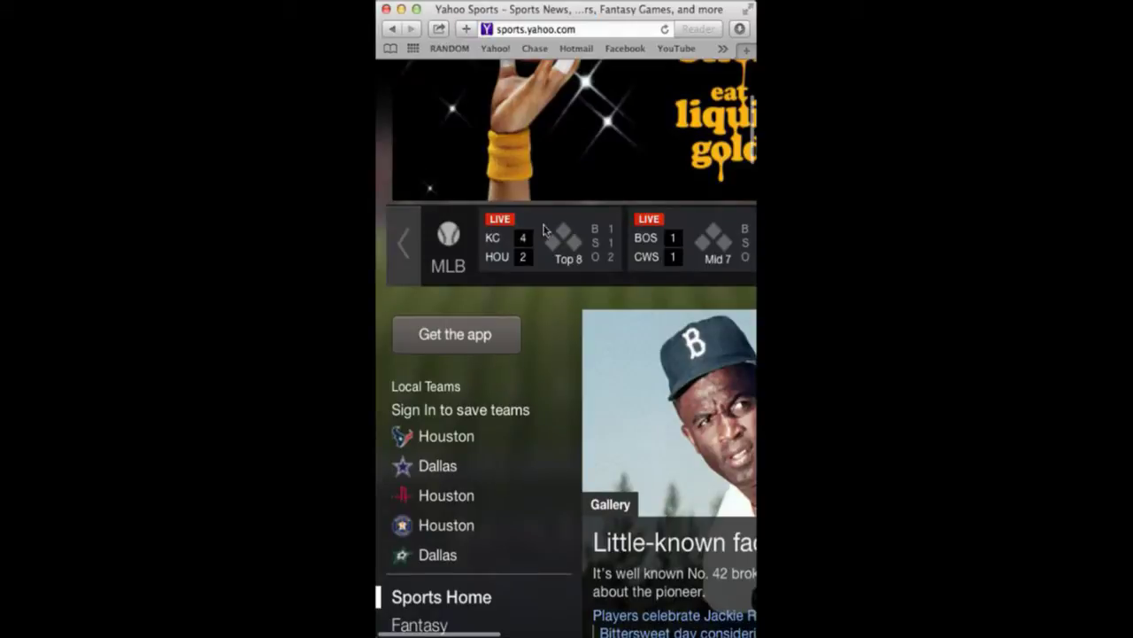
Step: Return to the RANDOM.ORG List Randomizer and paste the copied division names as the list items
left_click(450, 49)
scroll(536, 333, "down", 10)
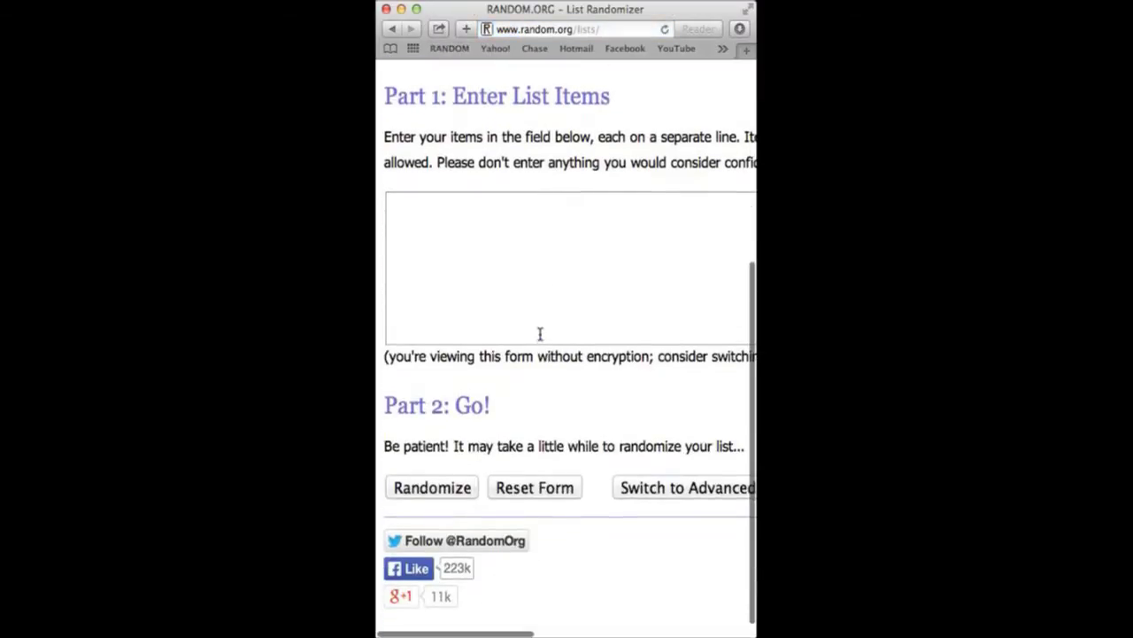
right_click(519, 263)
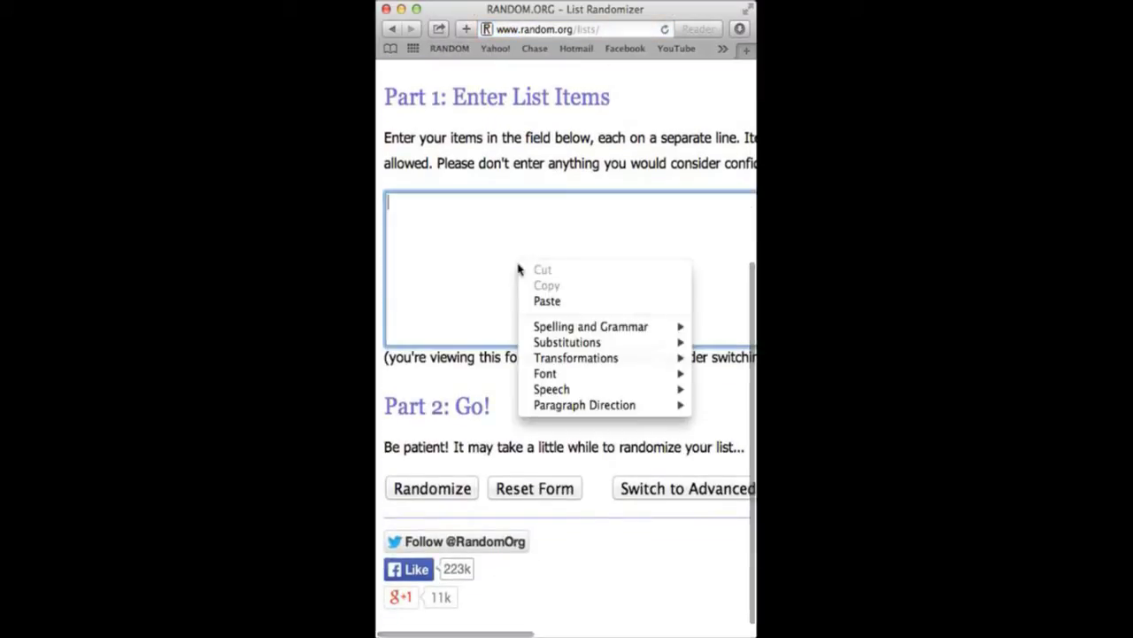
left_click(547, 302)
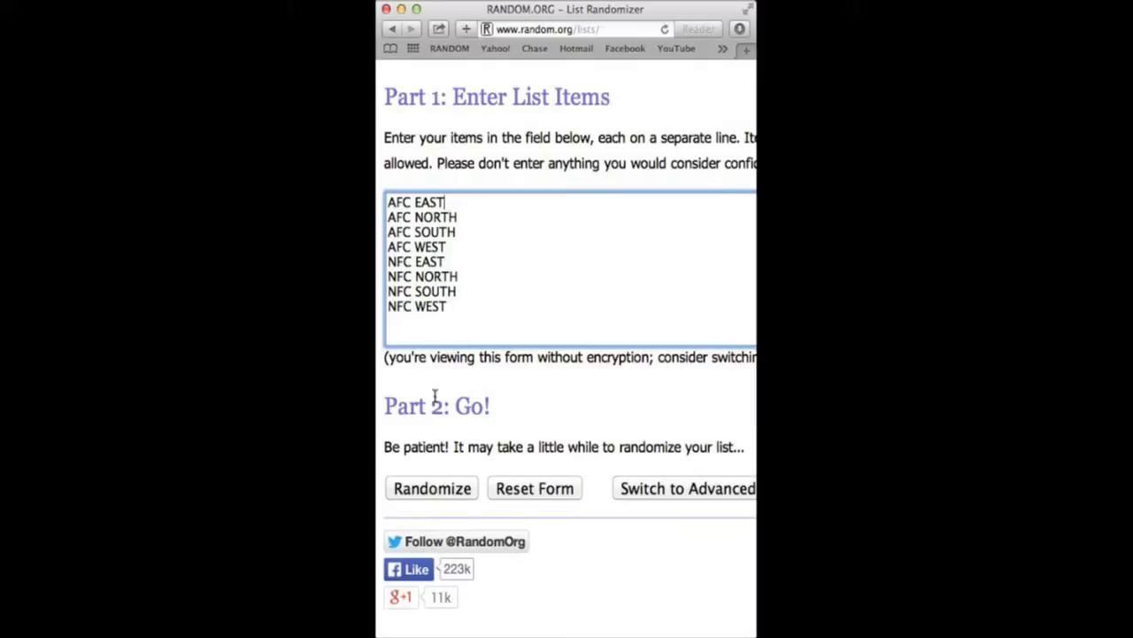
Step: Randomize the list of division names four times
left_click(442, 491)
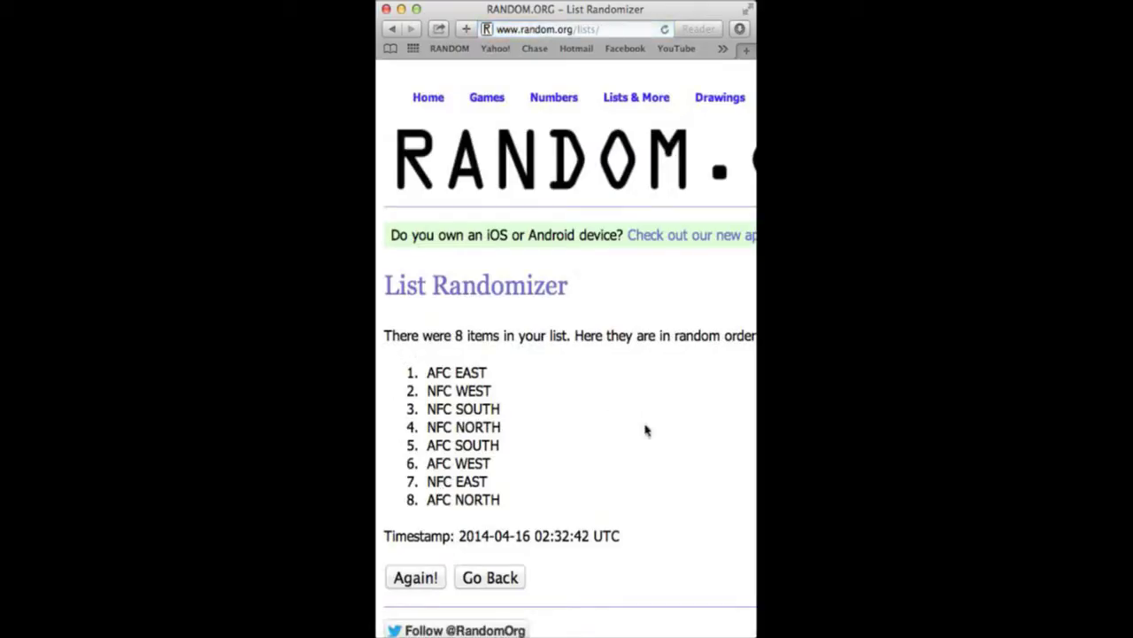
scroll(646, 431, "down", 3)
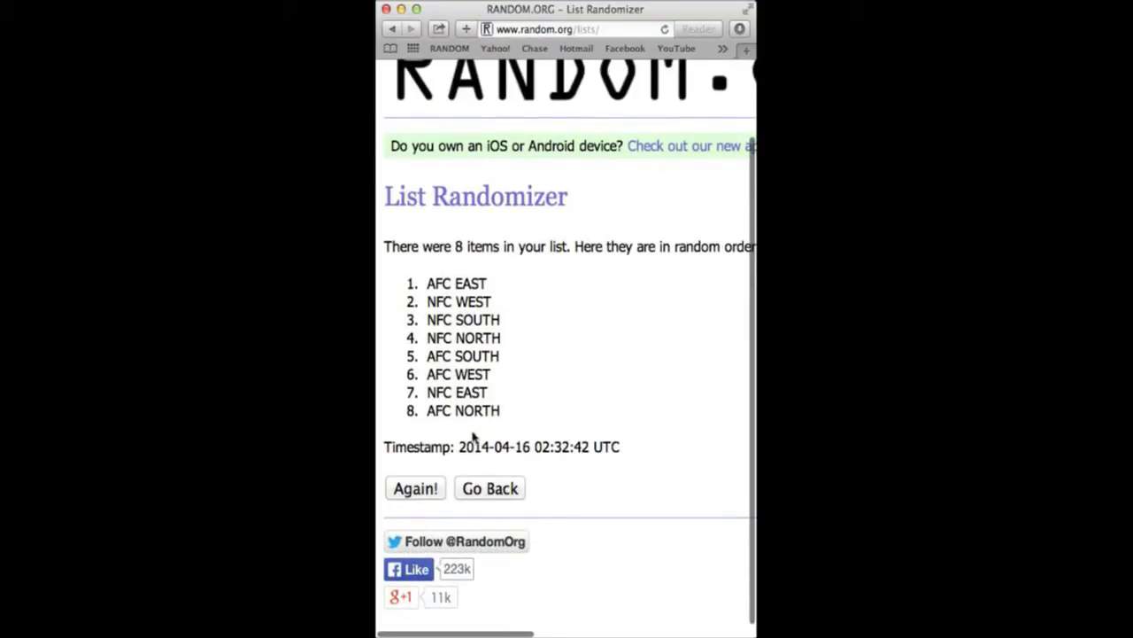
left_click(429, 489)
scroll(592, 408, "down", 4)
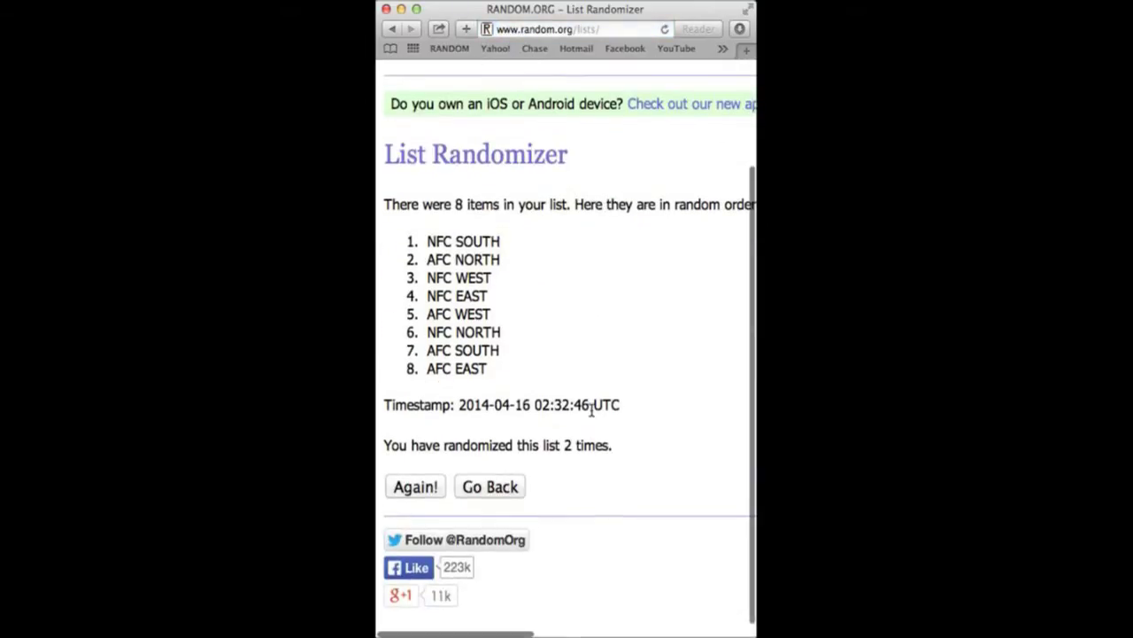
left_click(416, 489)
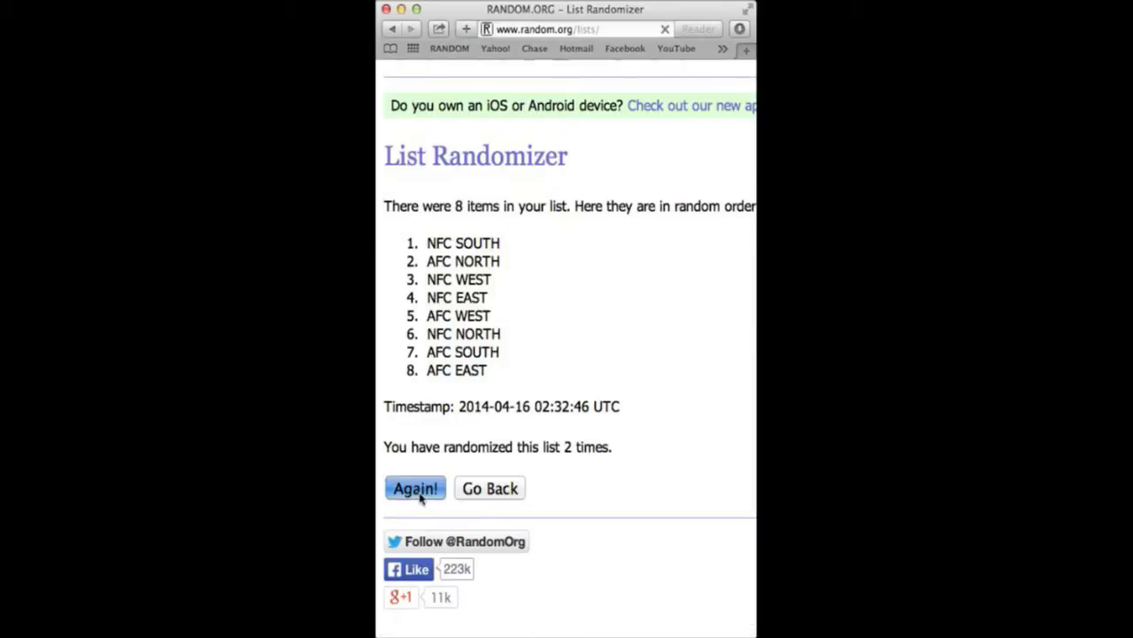
scroll(585, 429, "down", 4)
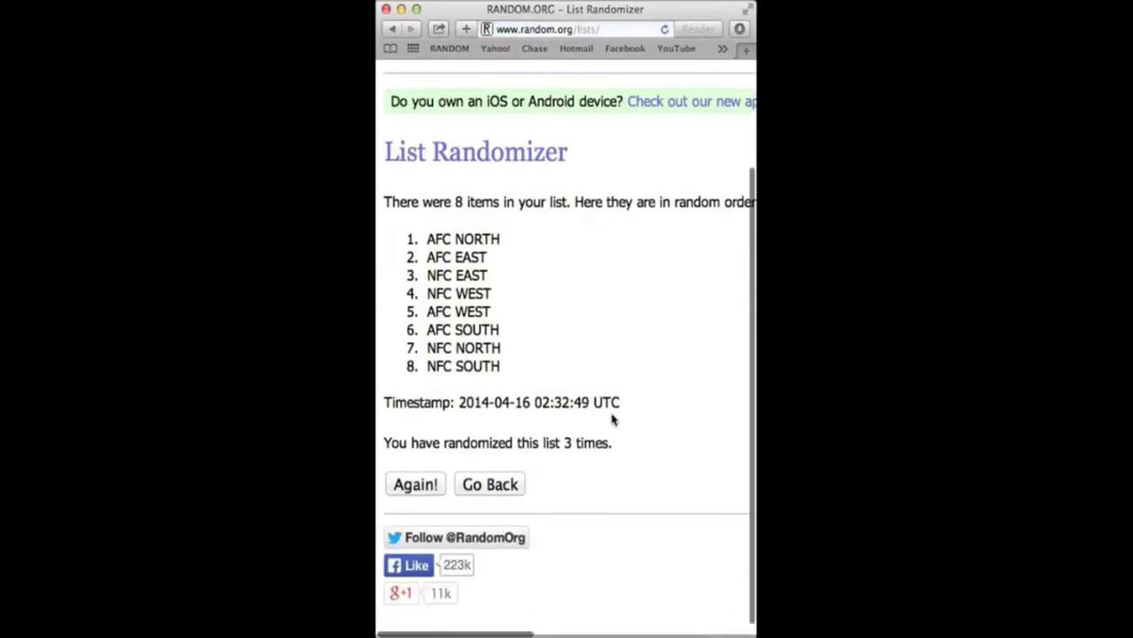
left_click(432, 492)
scroll(549, 456, "down", 4)
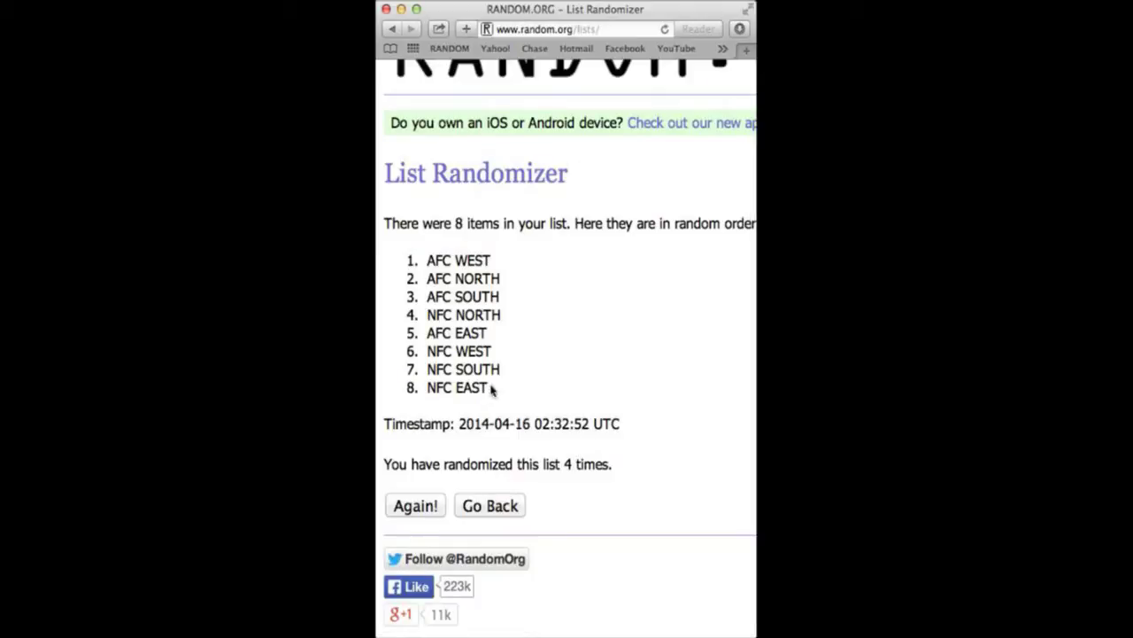
Step: Glance at the open windows overview, return to the division list and randomize it two more times
key("ctrl+Up")
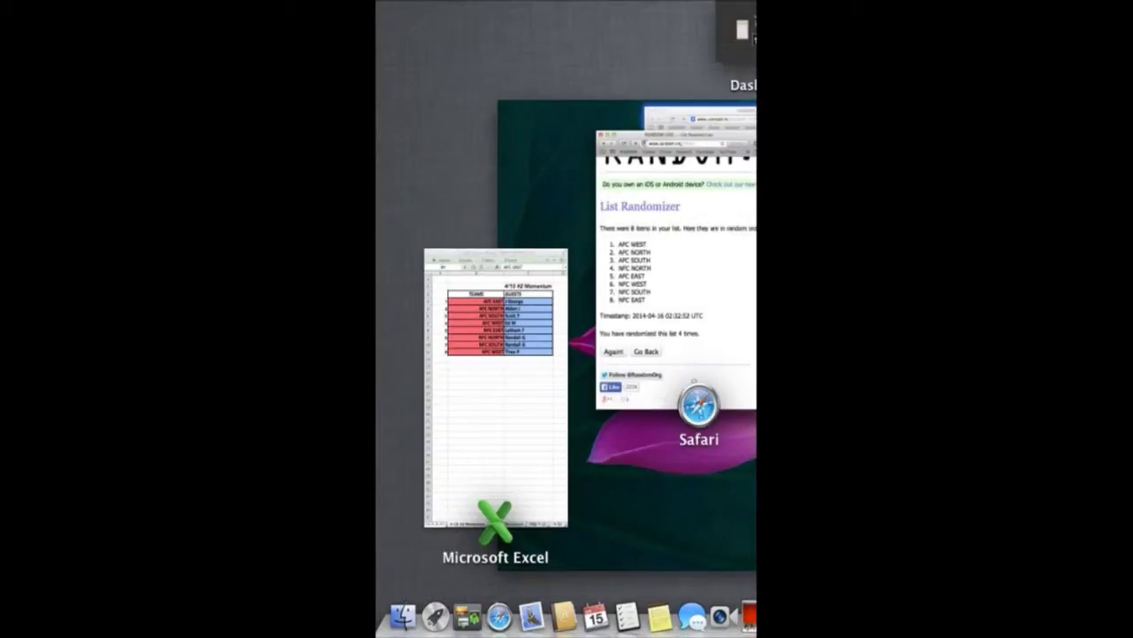
key("ctrl+Up")
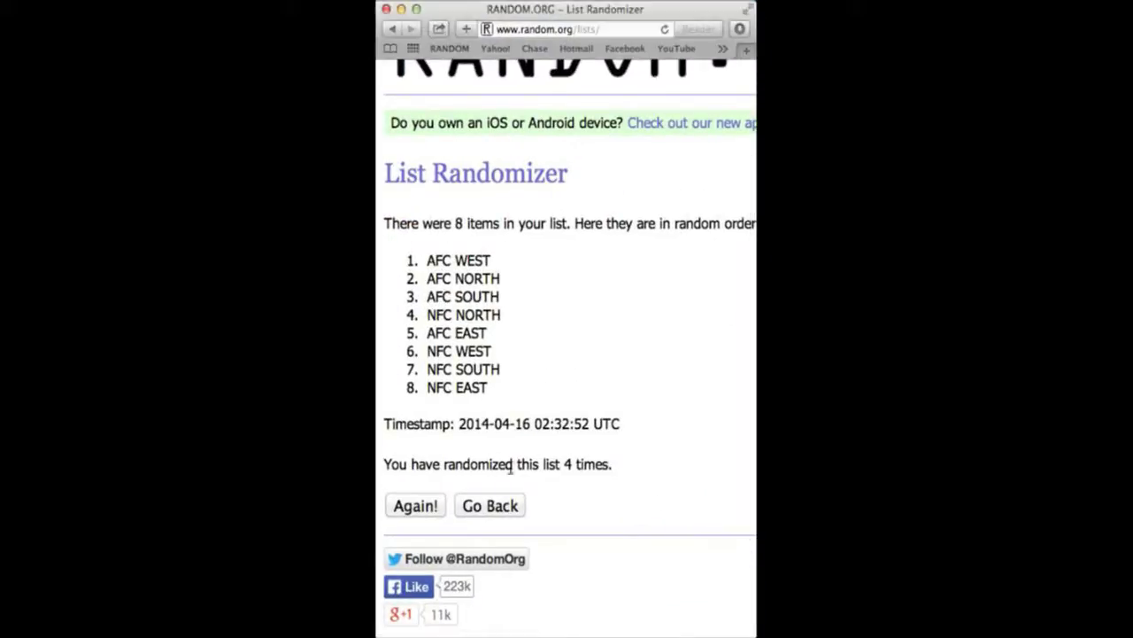
left_click(413, 505)
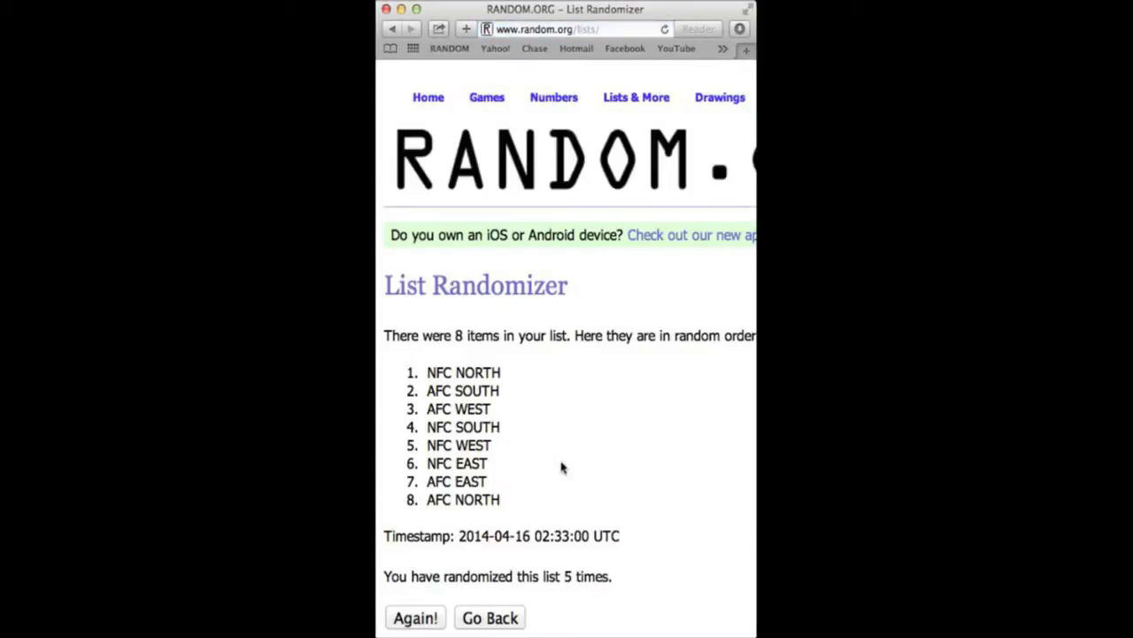
scroll(579, 469, "down", 3)
scroll(579, 470, "down", 1)
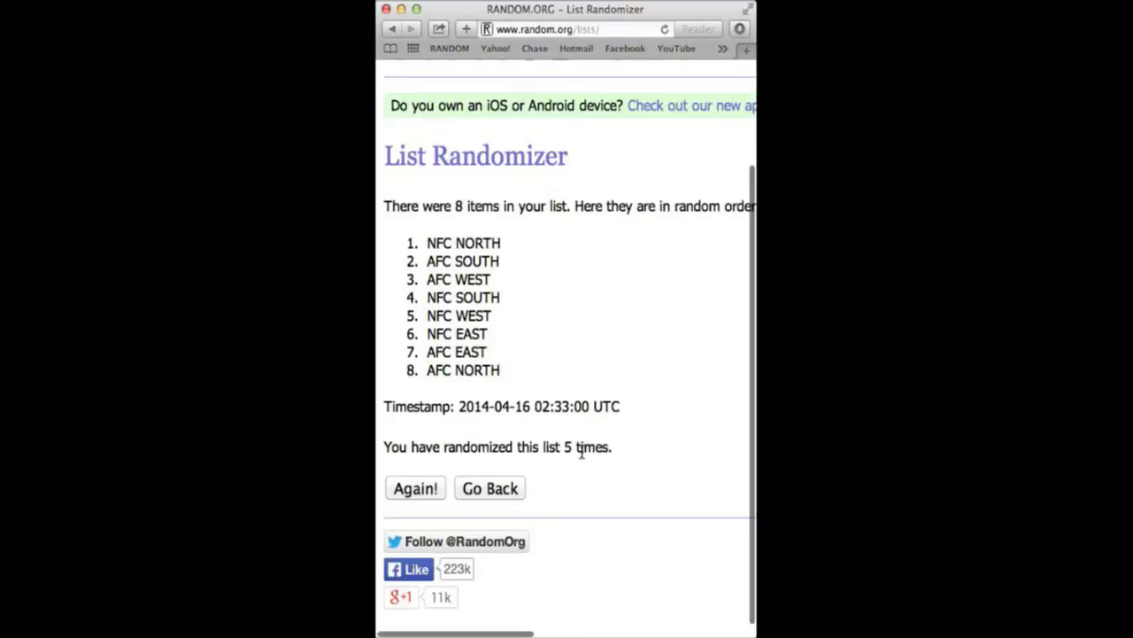
left_click(416, 489)
scroll(519, 387, "down", 3)
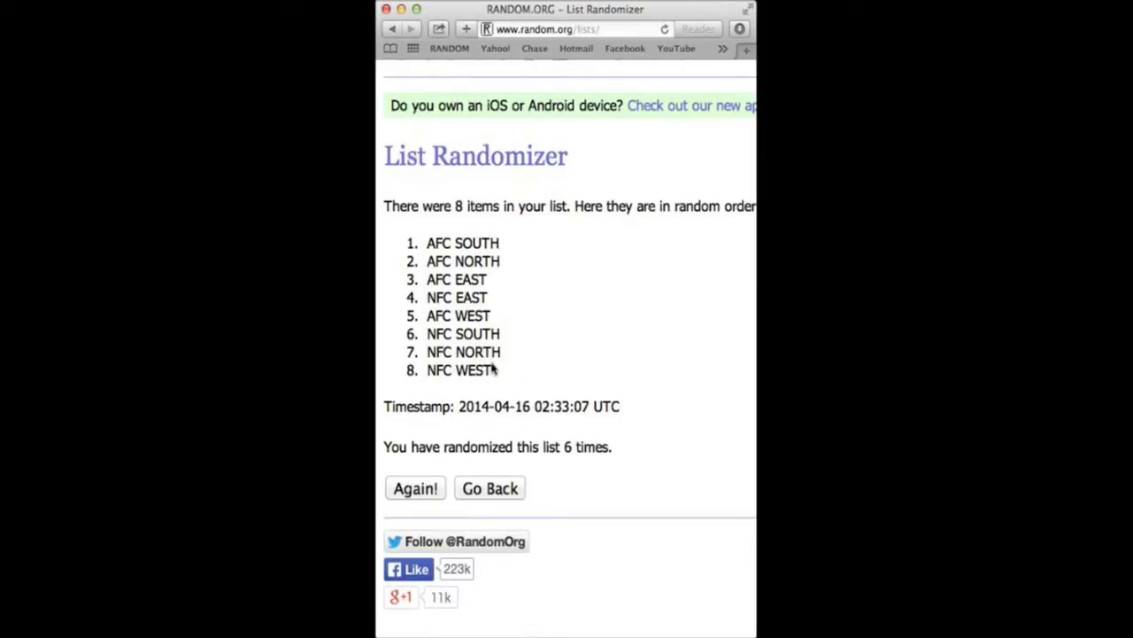
Step: Copy all eight randomized division names from the results list
left_click_drag(493, 372, 412, 231)
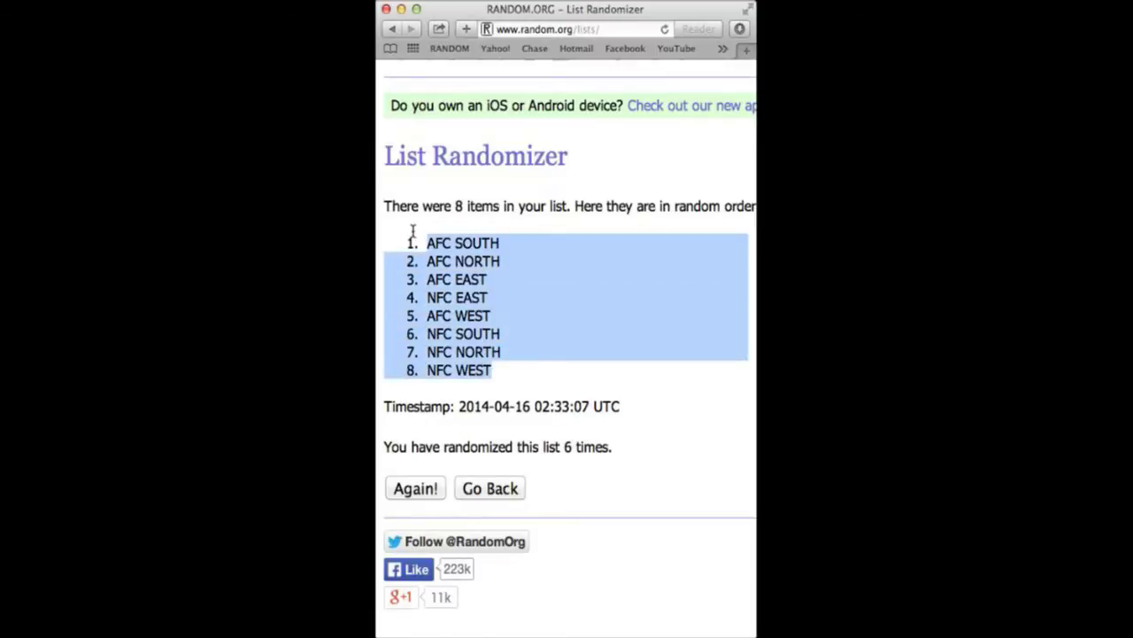
right_click(440, 253)
left_click(519, 299)
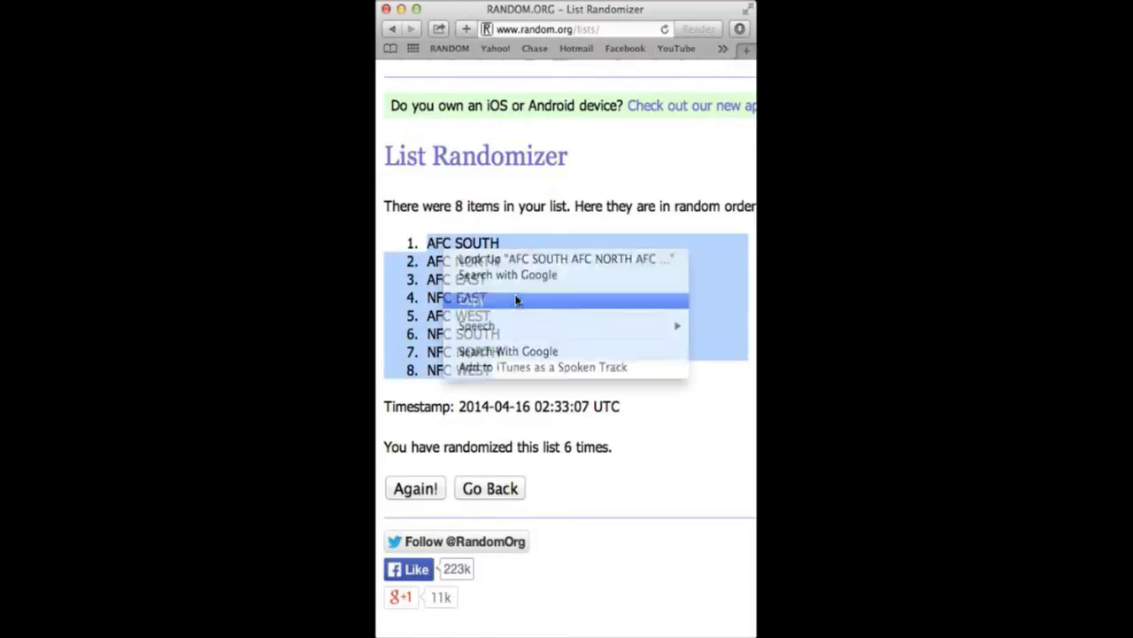
Step: Switch to Excel, paste the randomized divisions over the TEAMS column and save the workbook
mouse_move(400, 587)
left_click(488, 468)
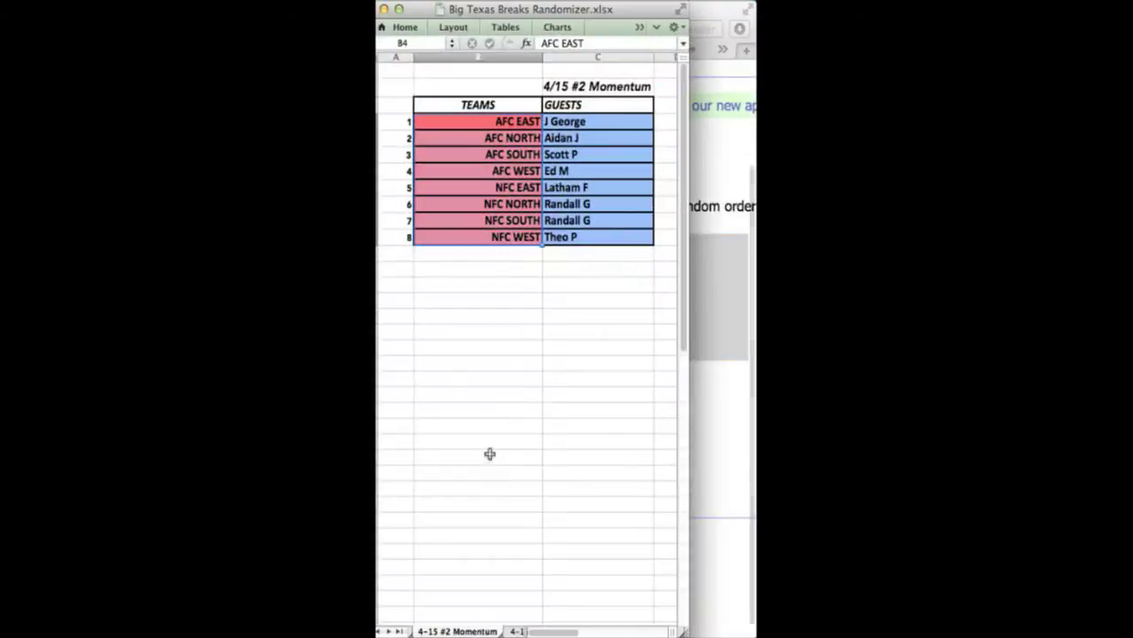
right_click(506, 171)
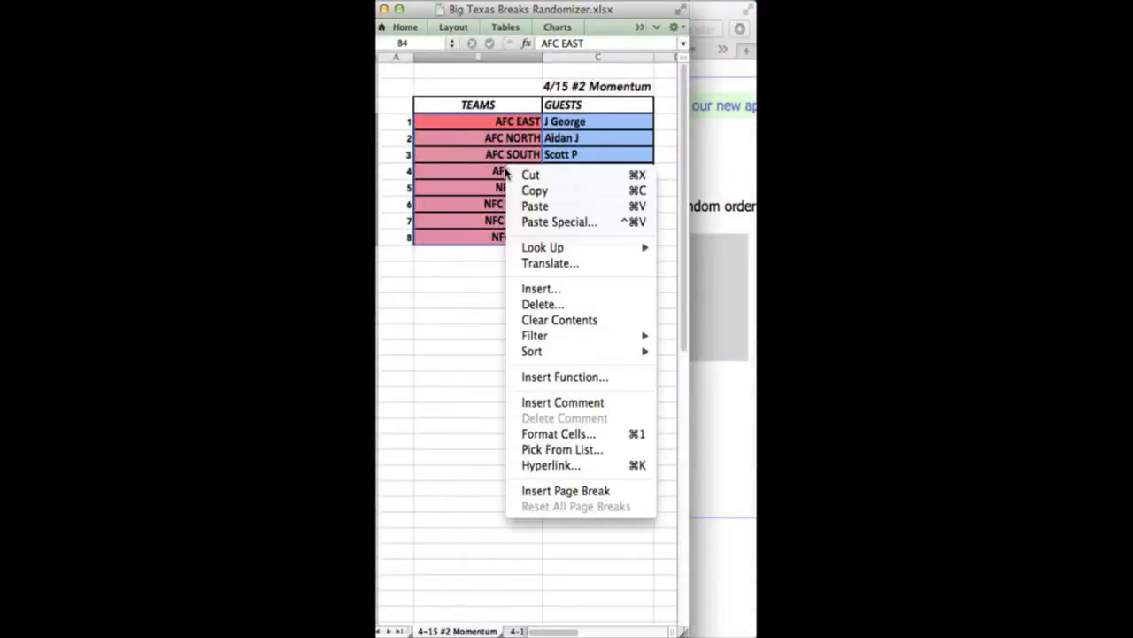
left_click(531, 205)
left_click(443, 2)
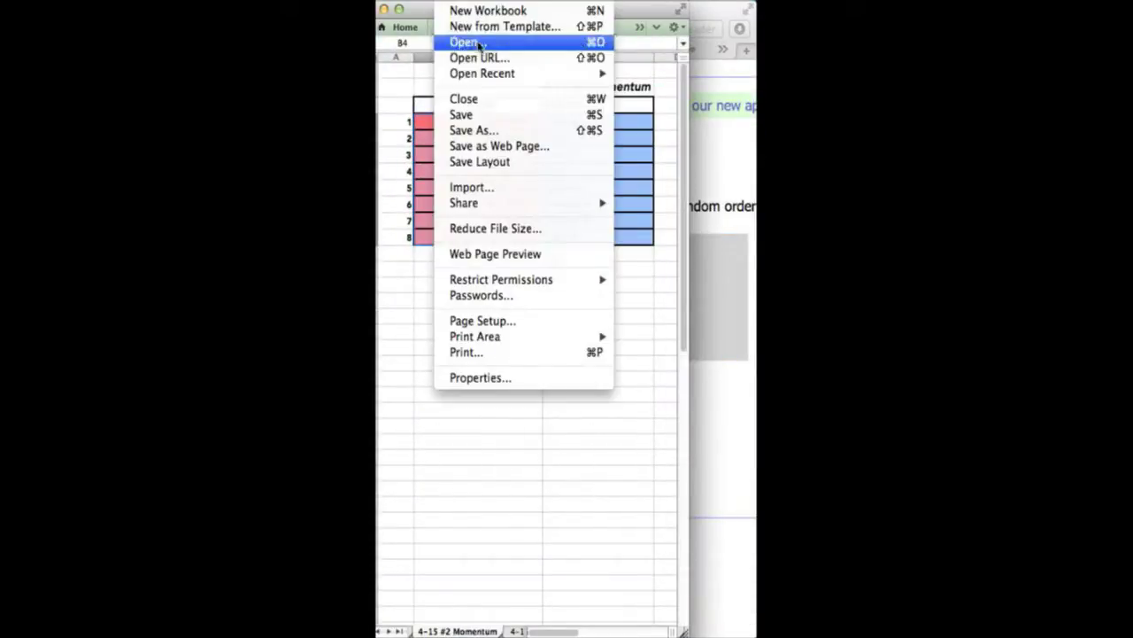
left_click(482, 112)
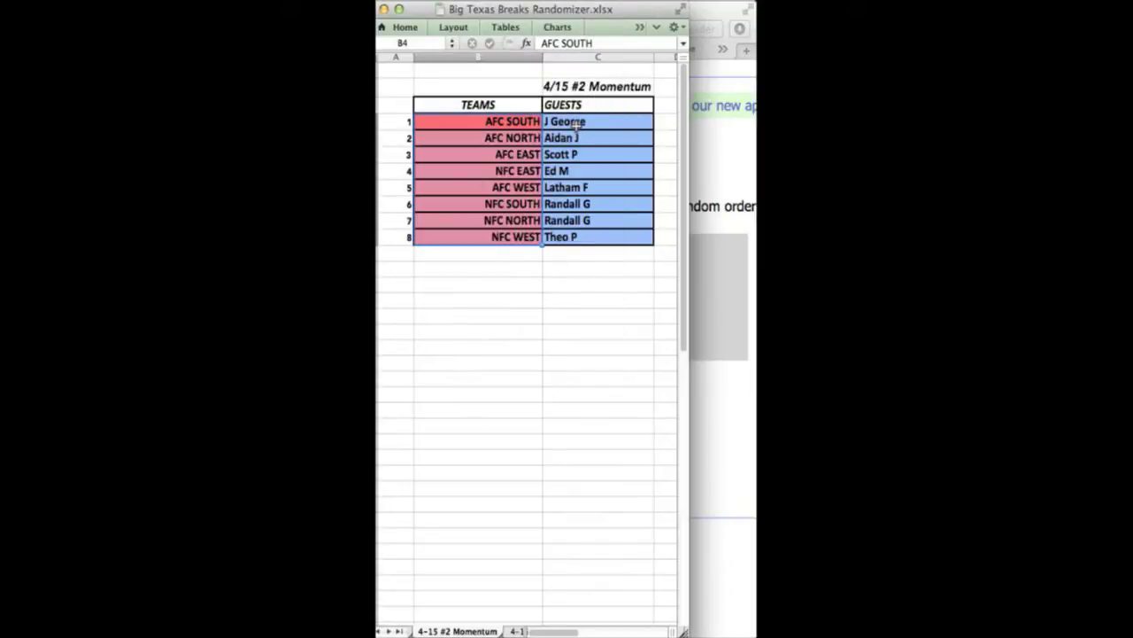
Step: Copy the eight guest names from the GUESTS column
left_click_drag(575, 124, 585, 235)
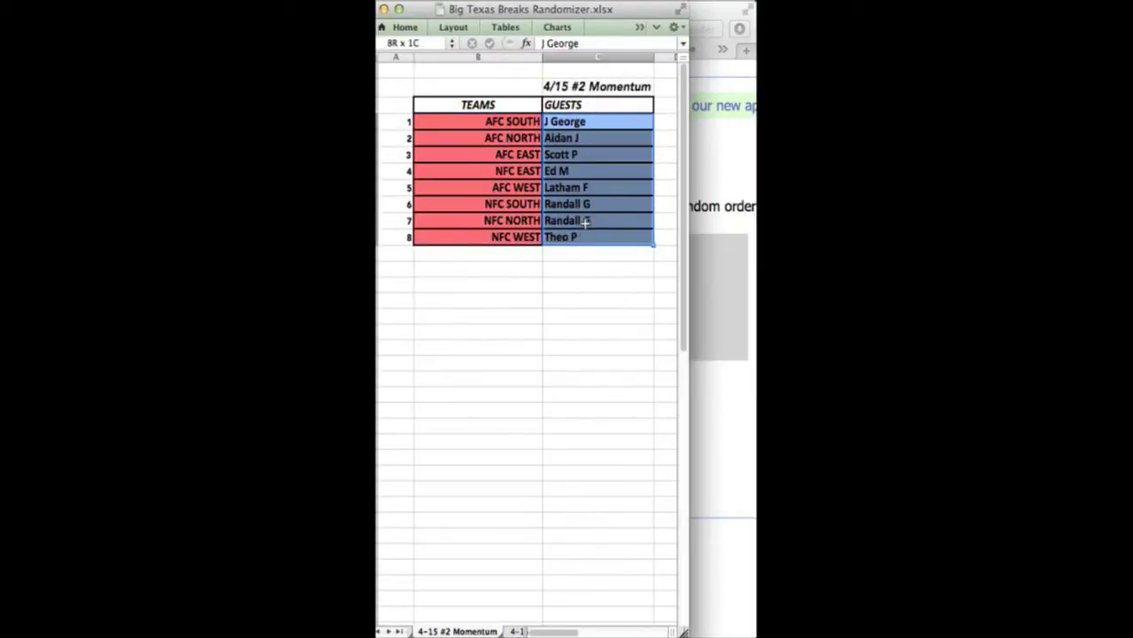
right_click(580, 190)
left_click(598, 218)
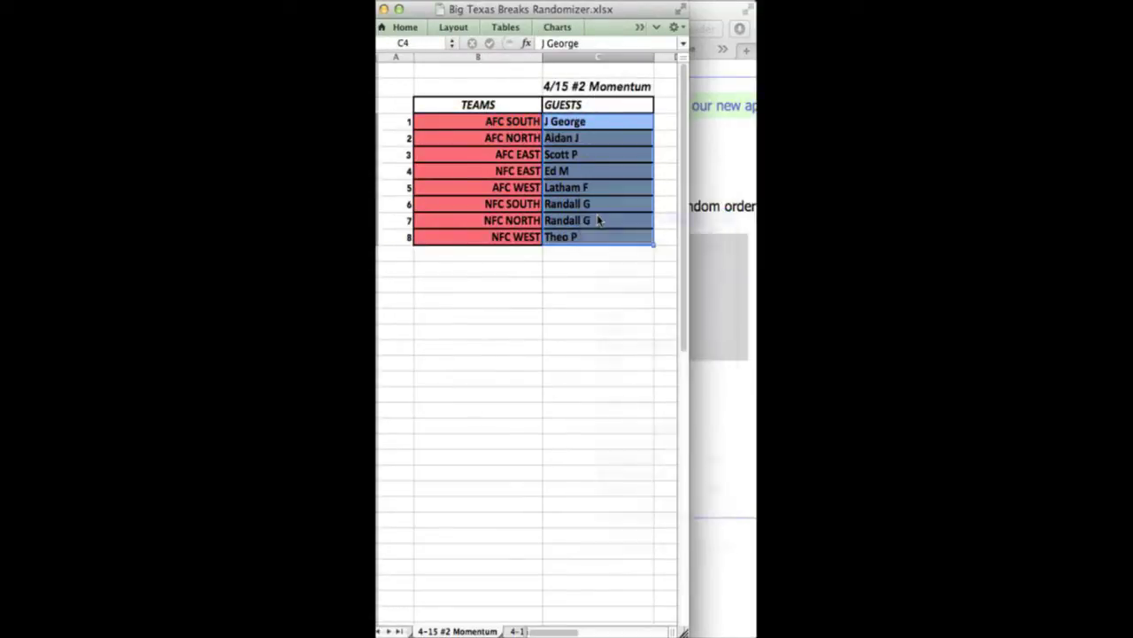
Step: Switch to Safari and open the YouTube home page
left_click(717, 172)
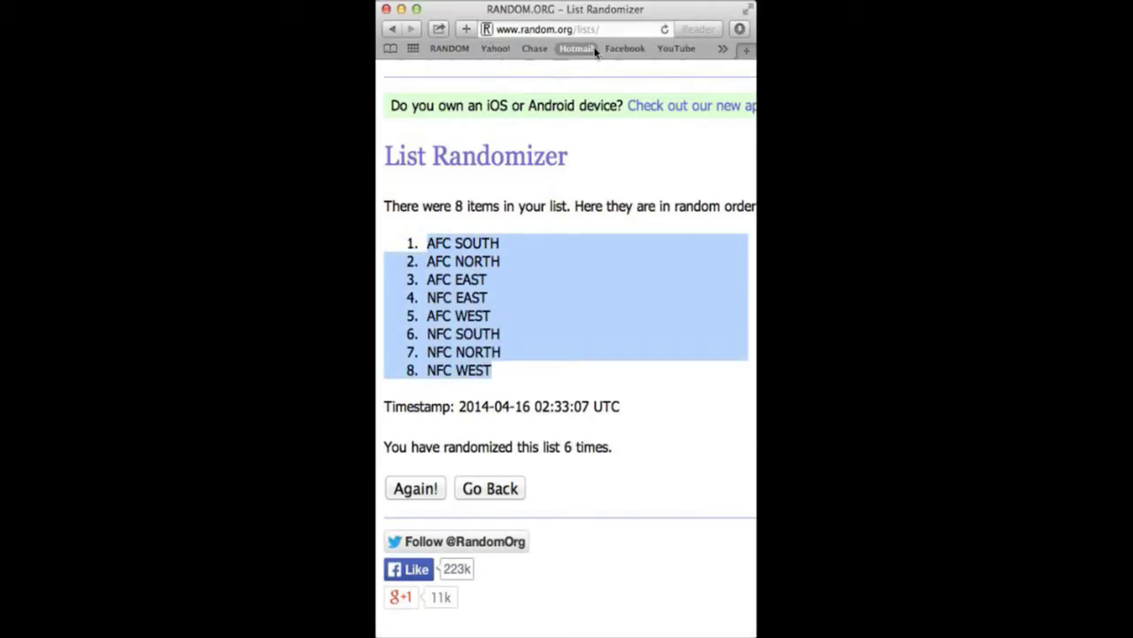
left_click(673, 50)
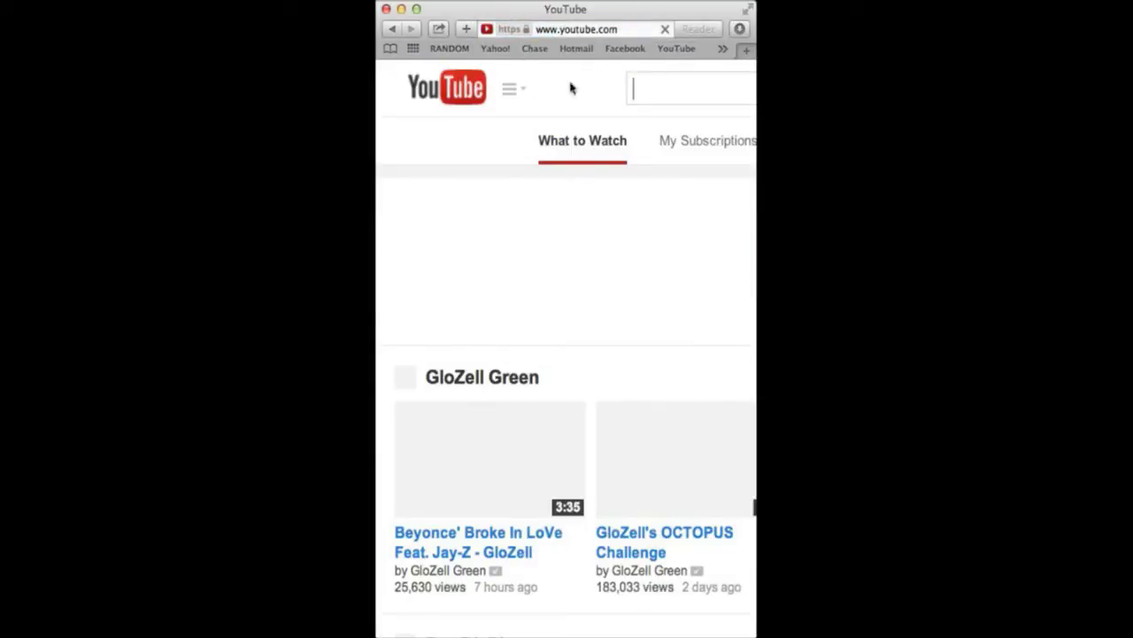
Step: Reopen the RANDOM.ORG List Randomizer and paste the copied guest names as the list items
left_click(458, 50)
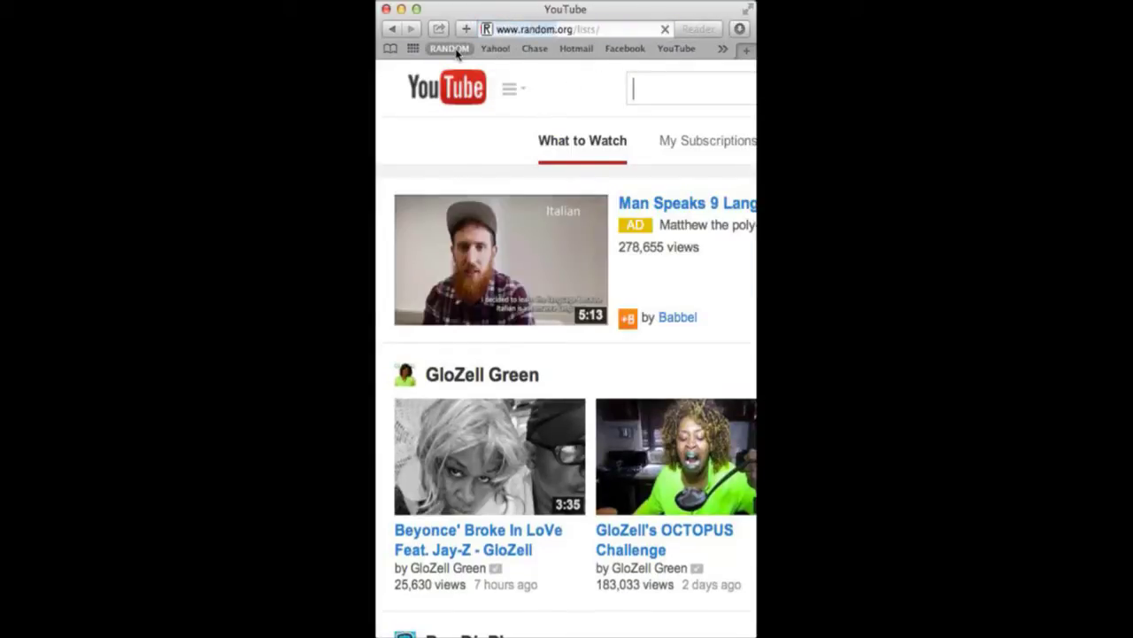
scroll(469, 493, "down", 3)
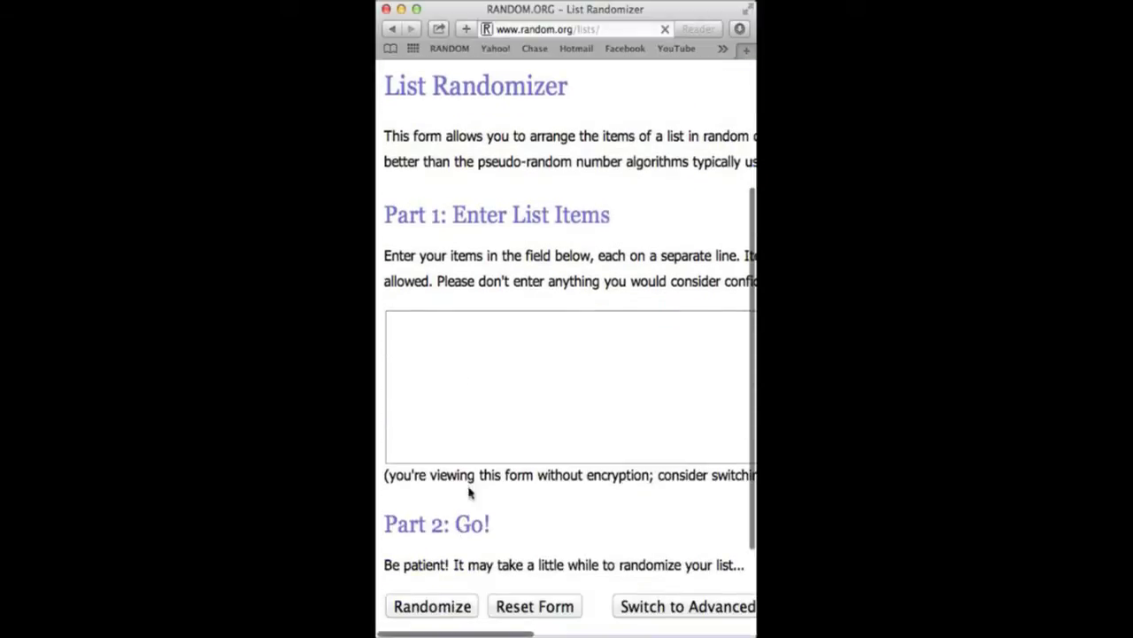
right_click(487, 358)
left_click(558, 398)
scroll(508, 259, "down", 3)
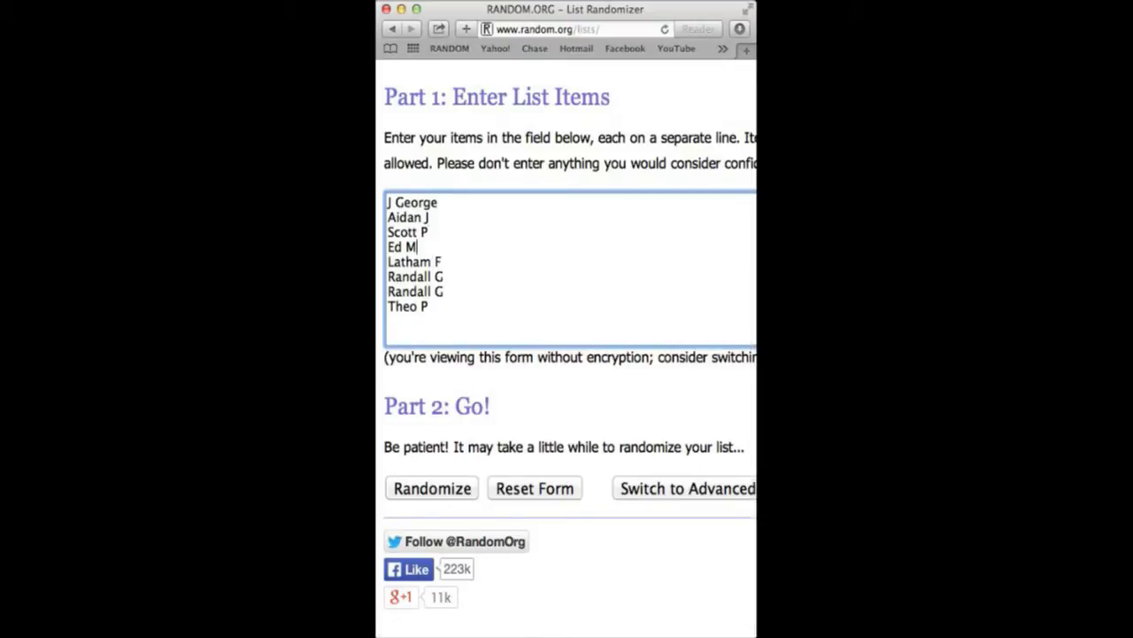
Step: Randomize the list of guest names six times in a row
left_click(457, 488)
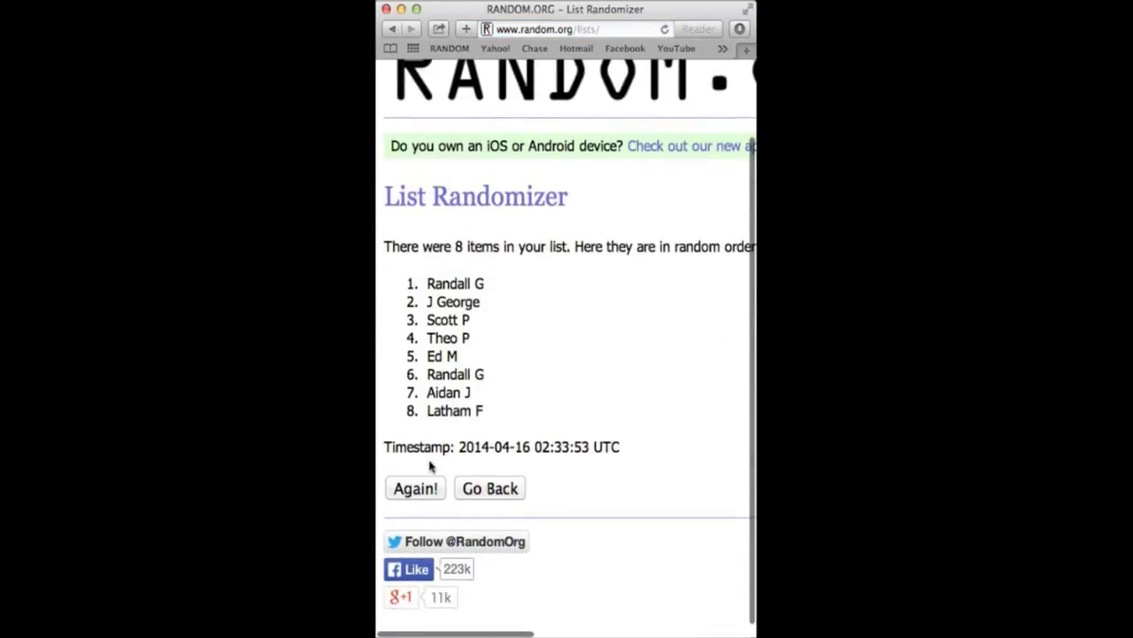
left_click(435, 489)
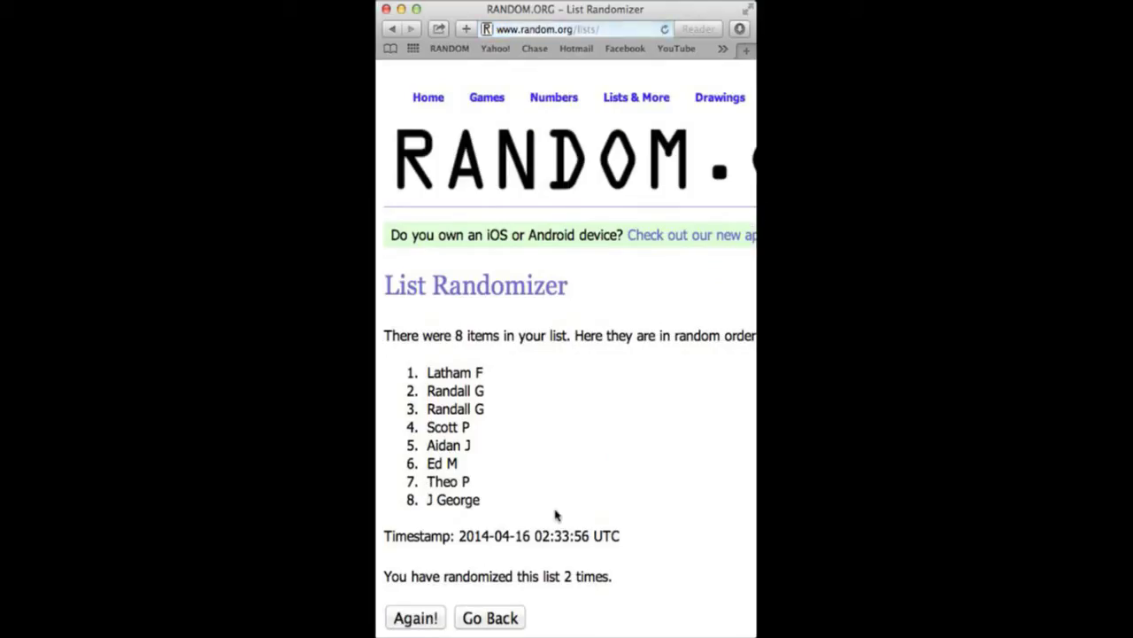
scroll(558, 516, "down", 3)
left_click(397, 489)
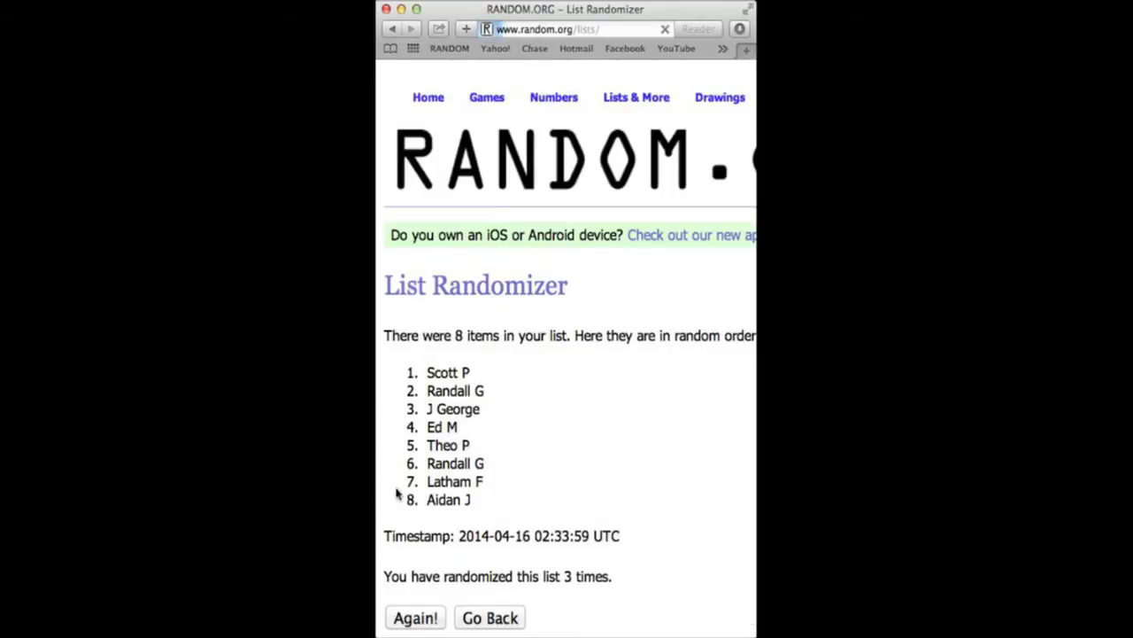
scroll(560, 474, "down", 3)
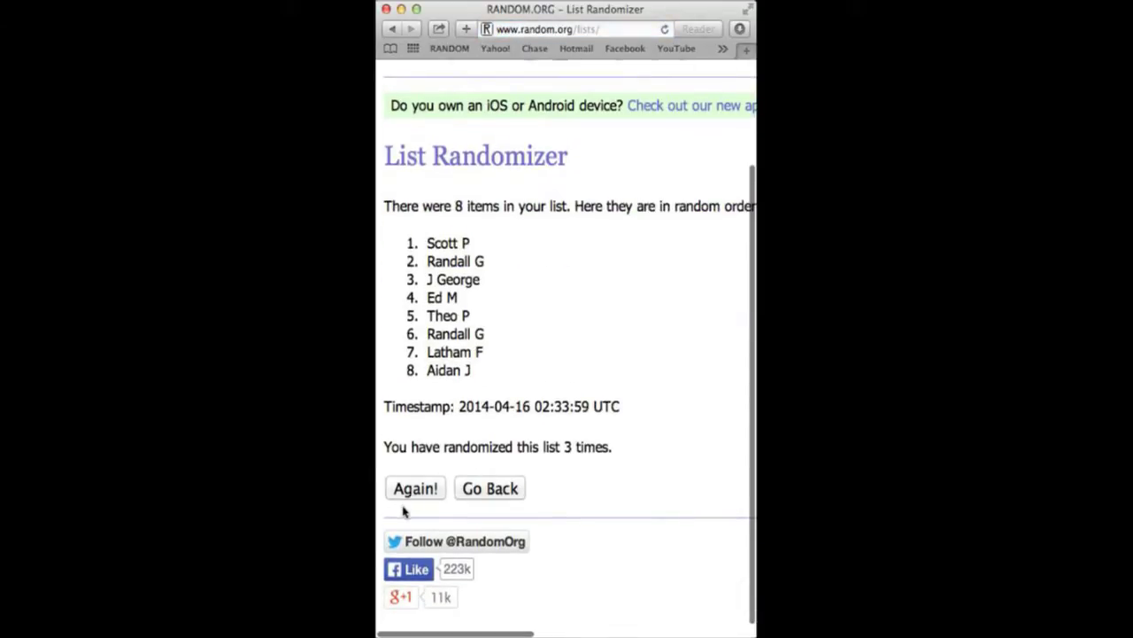
left_click(427, 489)
scroll(549, 478, "down", 3)
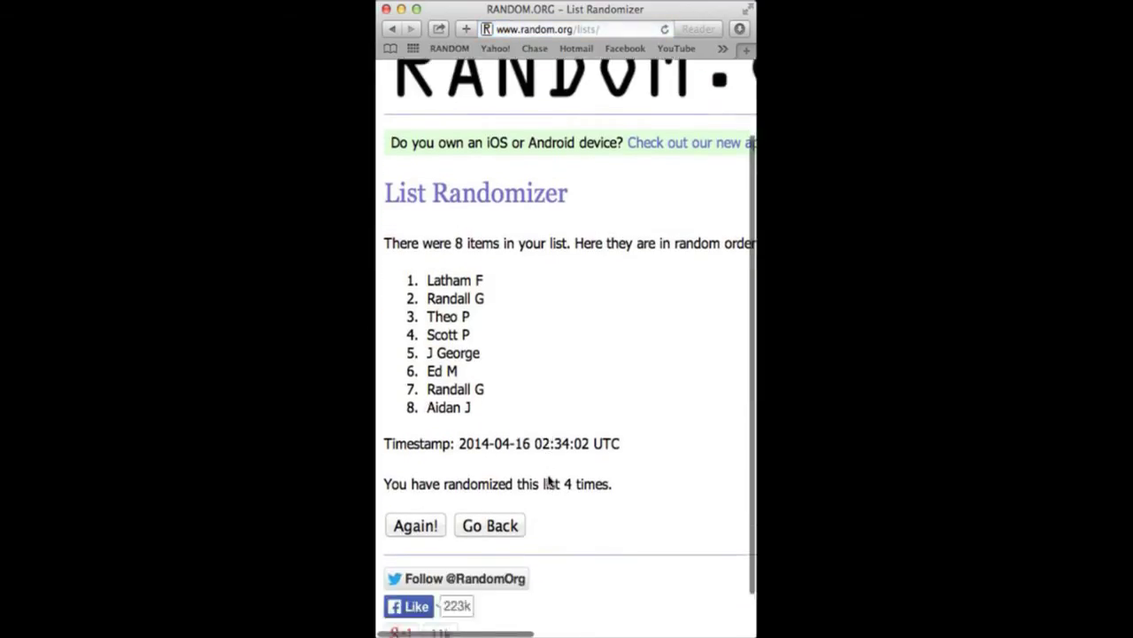
left_click(412, 504)
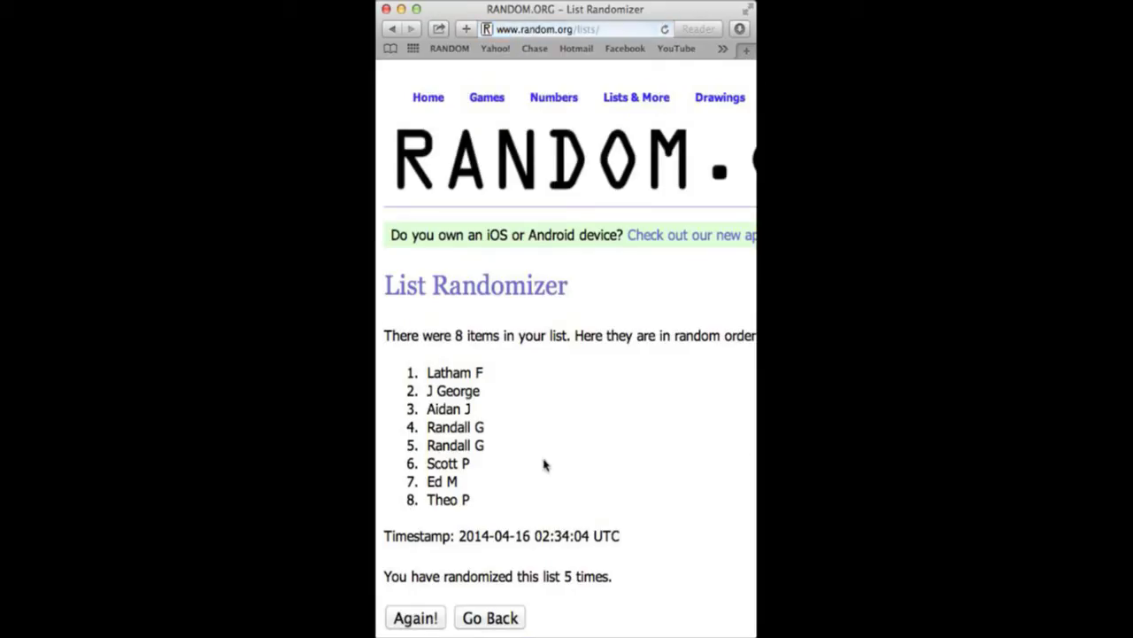
scroll(543, 465, "down", 3)
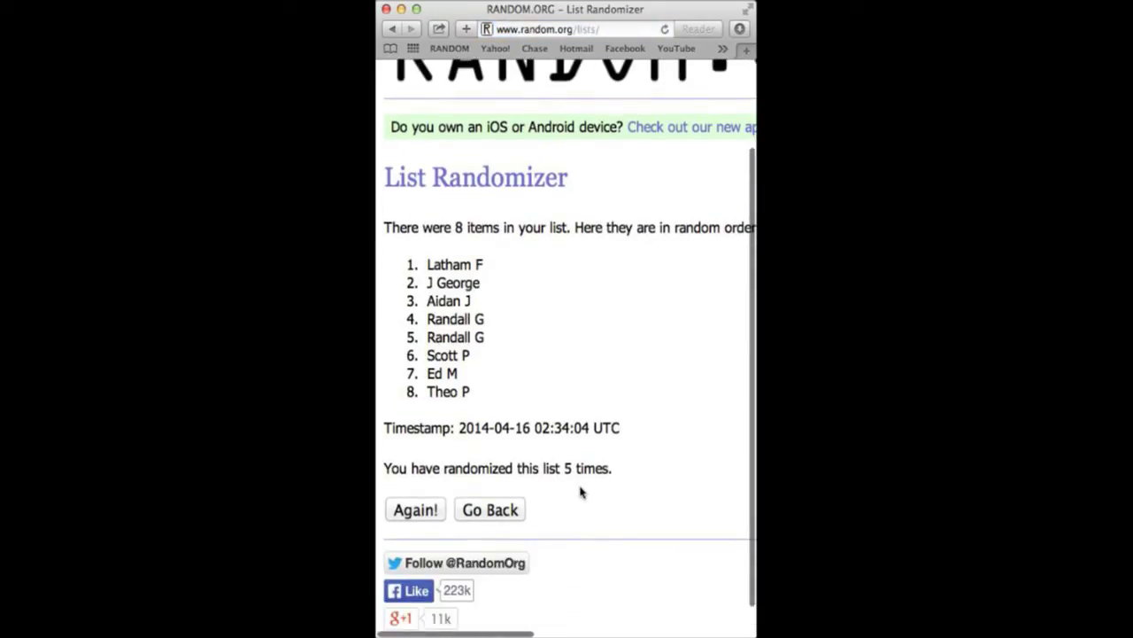
left_click(413, 504)
scroll(549, 387, "down", 3)
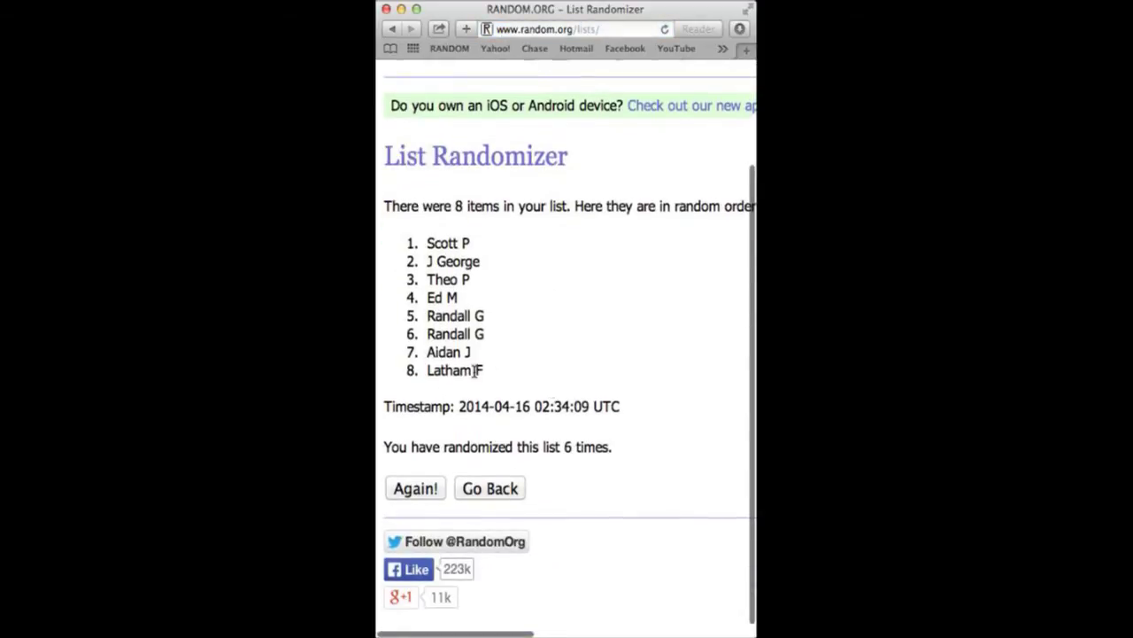
Step: Copy the eight guest names from the sixth randomized result
left_click_drag(496, 382, 429, 242)
right_click(461, 272)
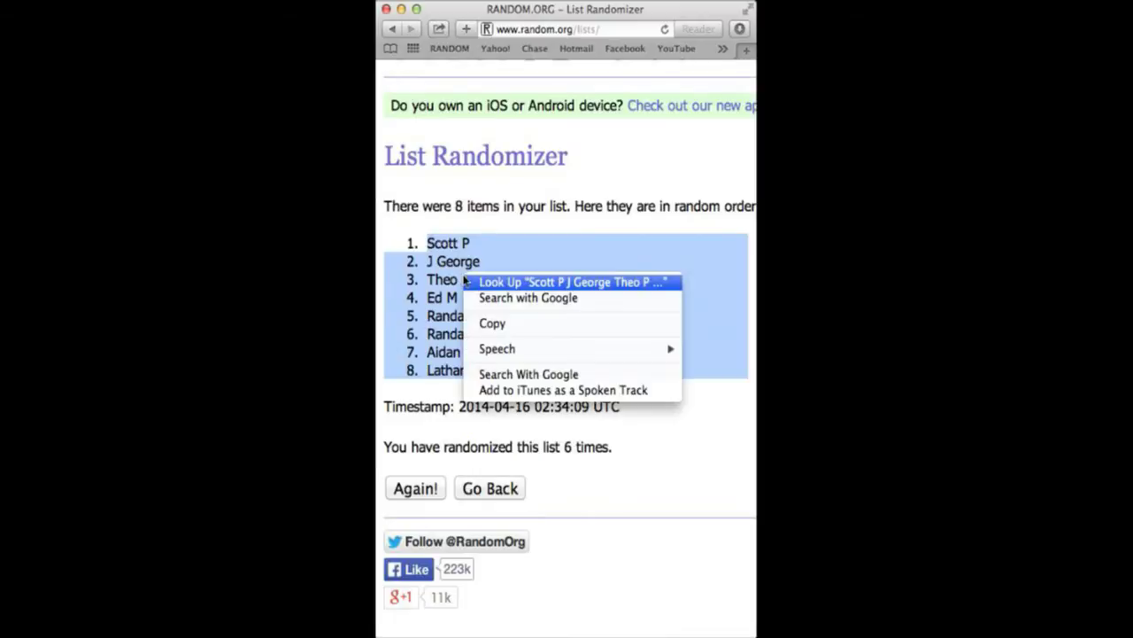
left_click(501, 328)
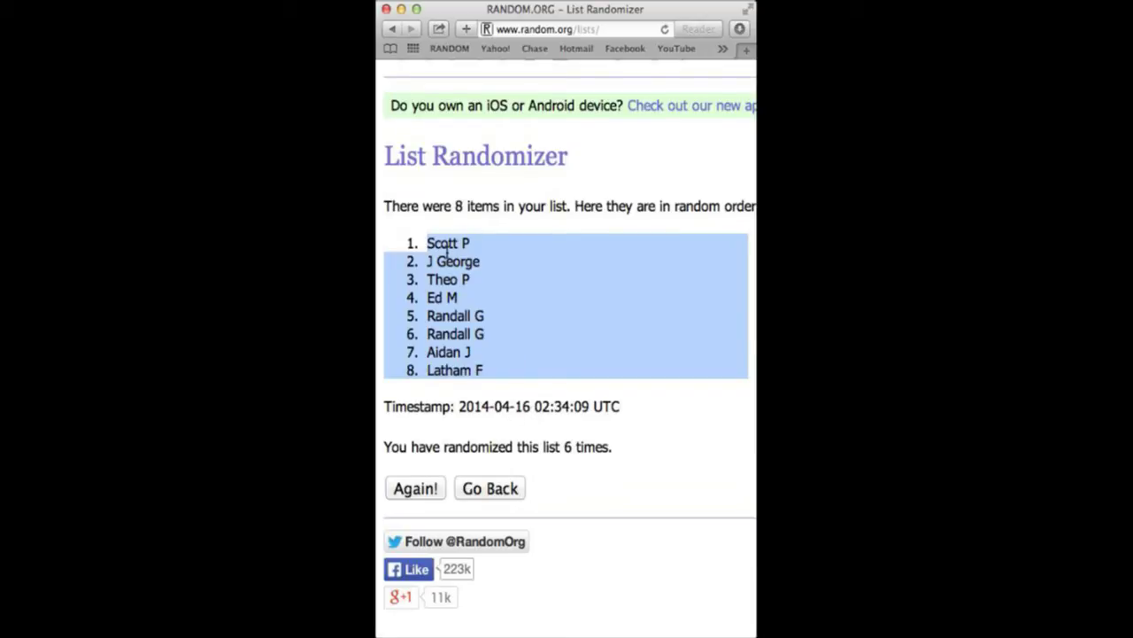
Step: Switch to Excel, paste the randomized guest names over the GUESTS column and save the workbook
key("ctrl+Up")
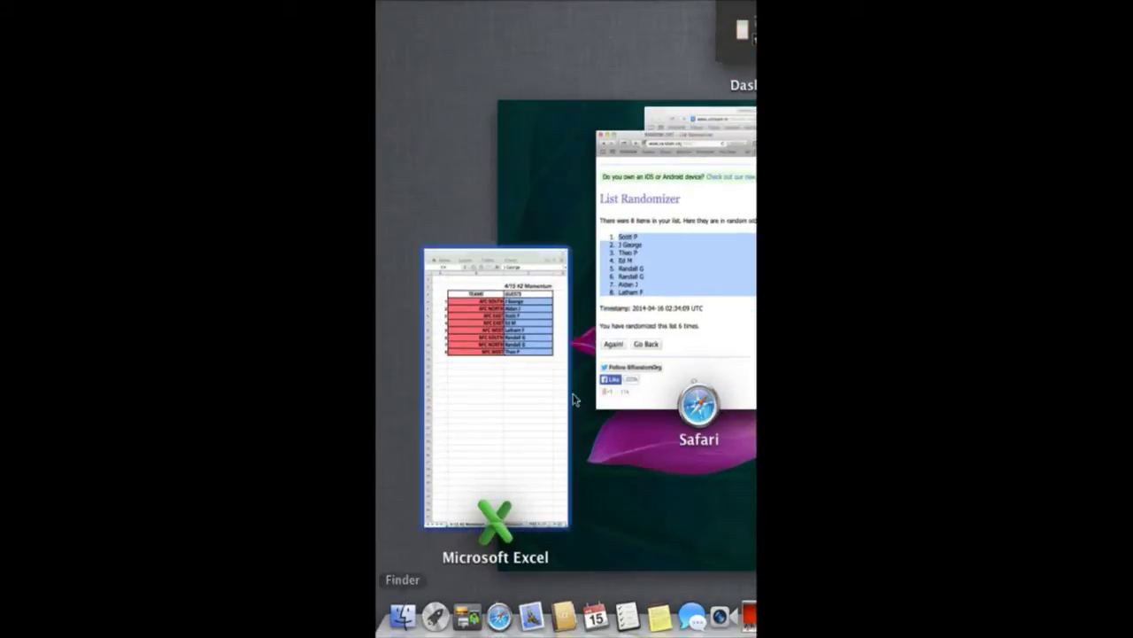
left_click(531, 410)
right_click(587, 188)
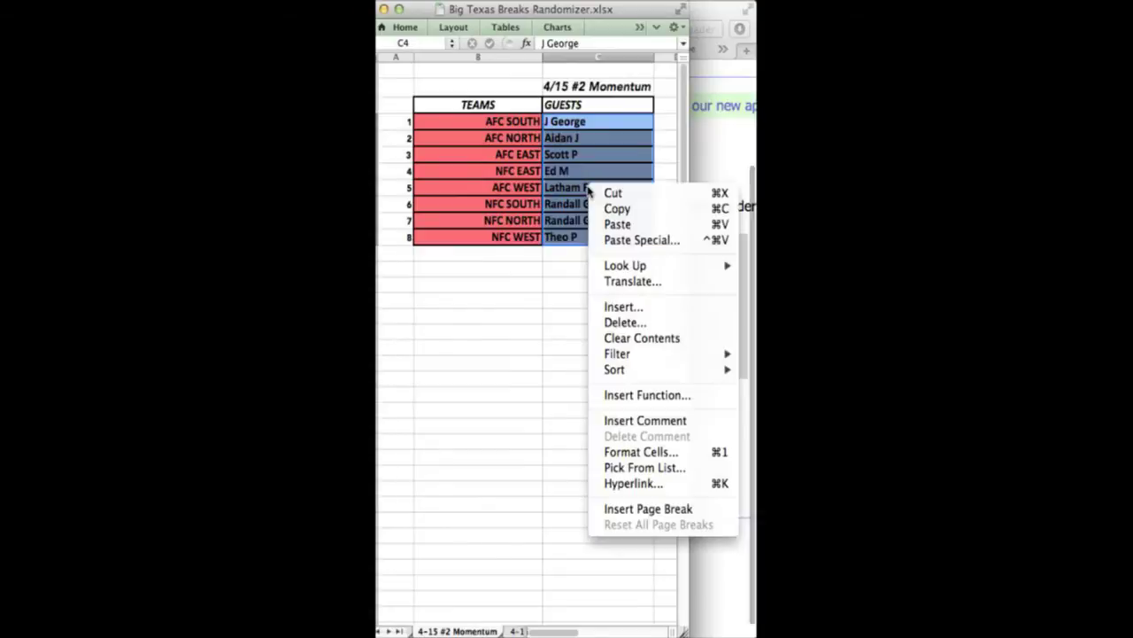
left_click(618, 224)
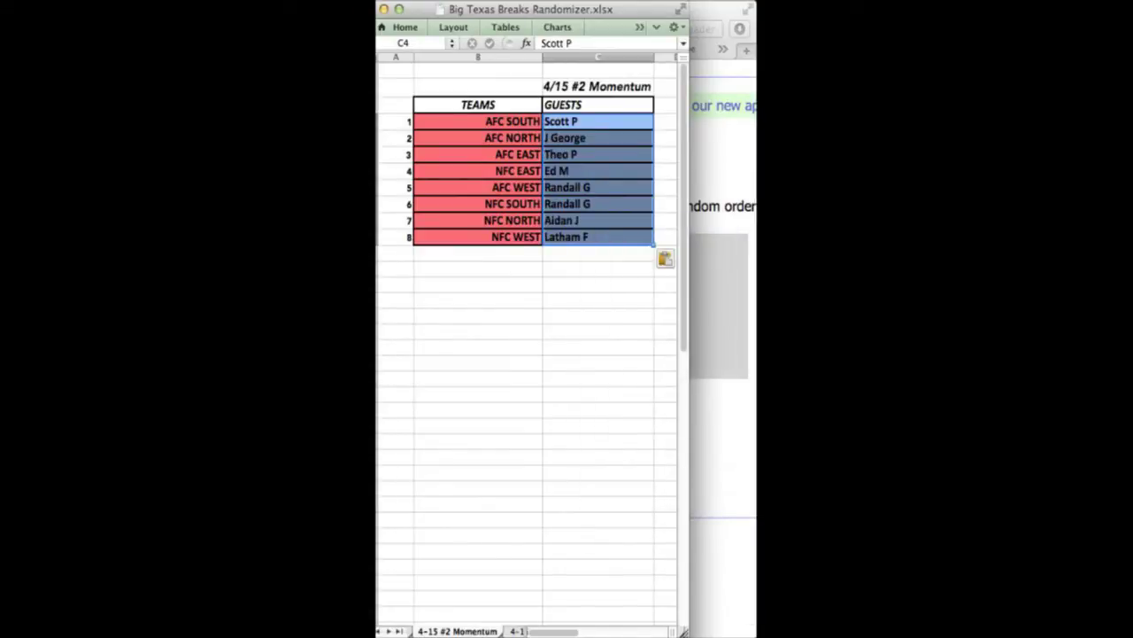
left_click(448, 0)
left_click(468, 114)
left_click(502, 307)
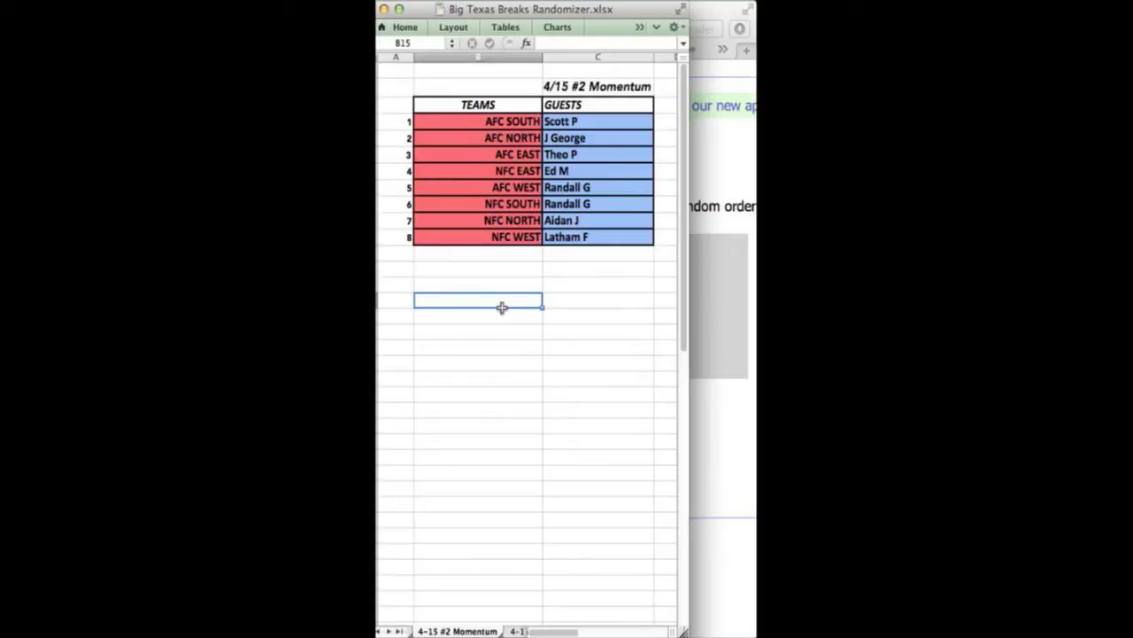